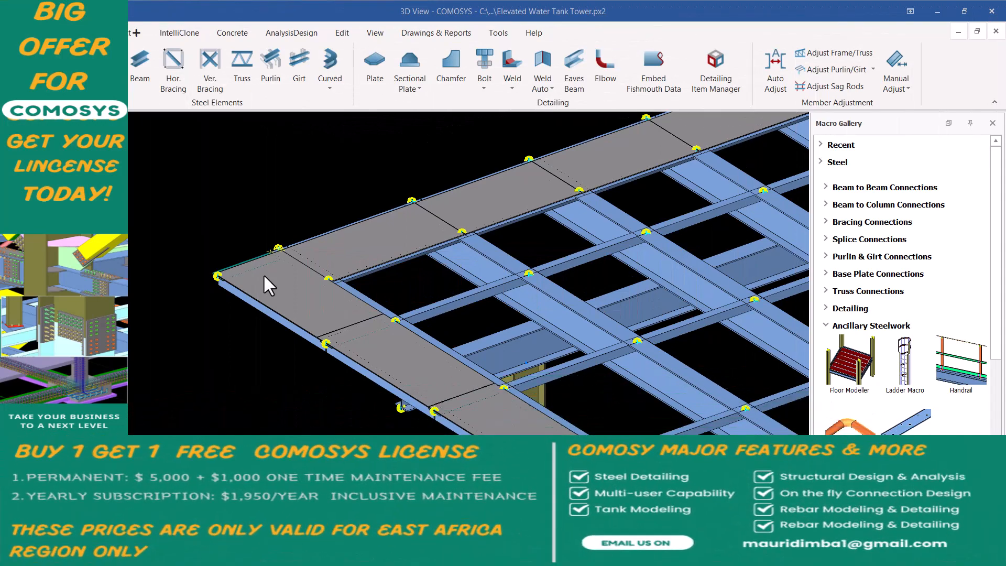
scroll(263, 273, down, 2)
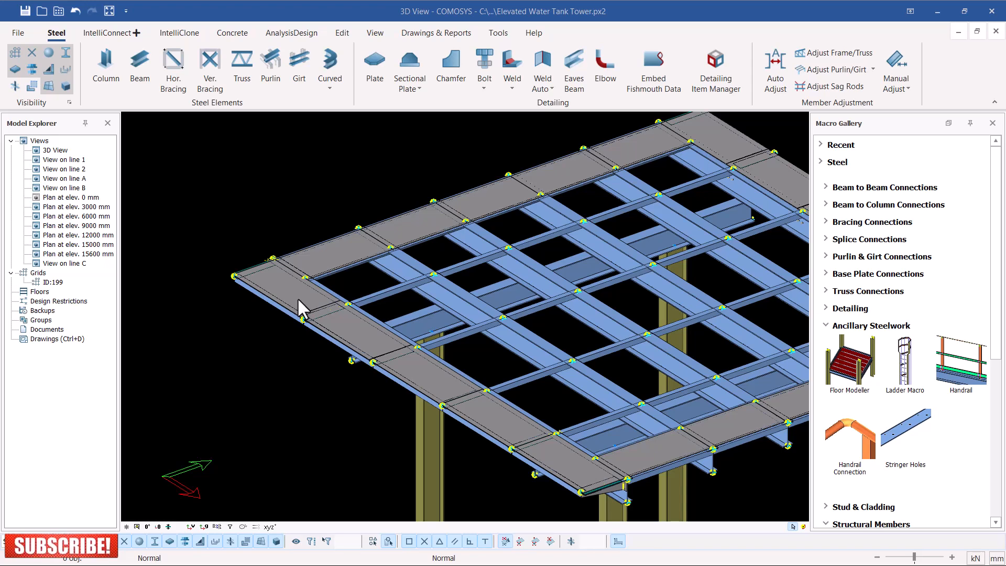
scroll(272, 288, down, 3)
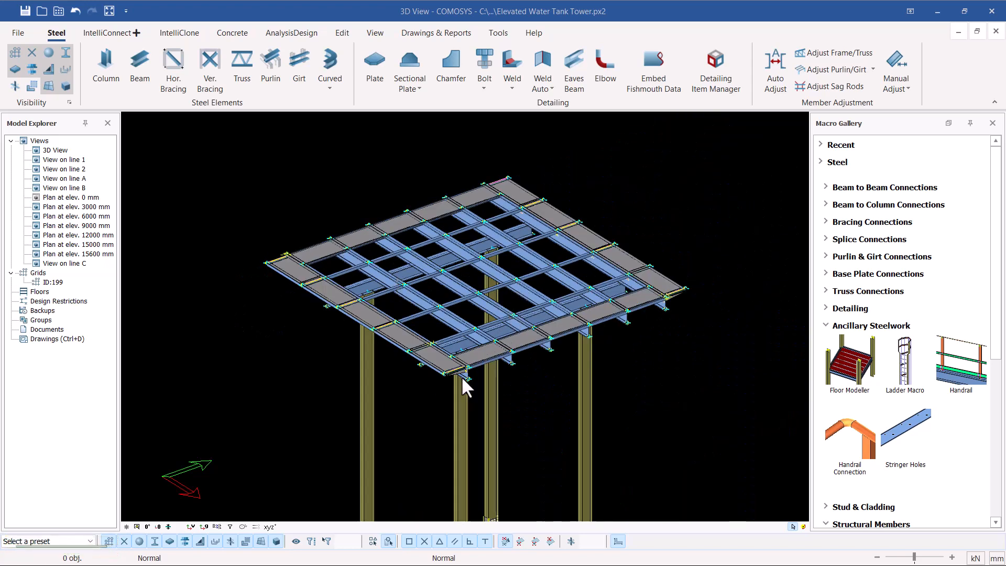
scroll(463, 375, up, 5)
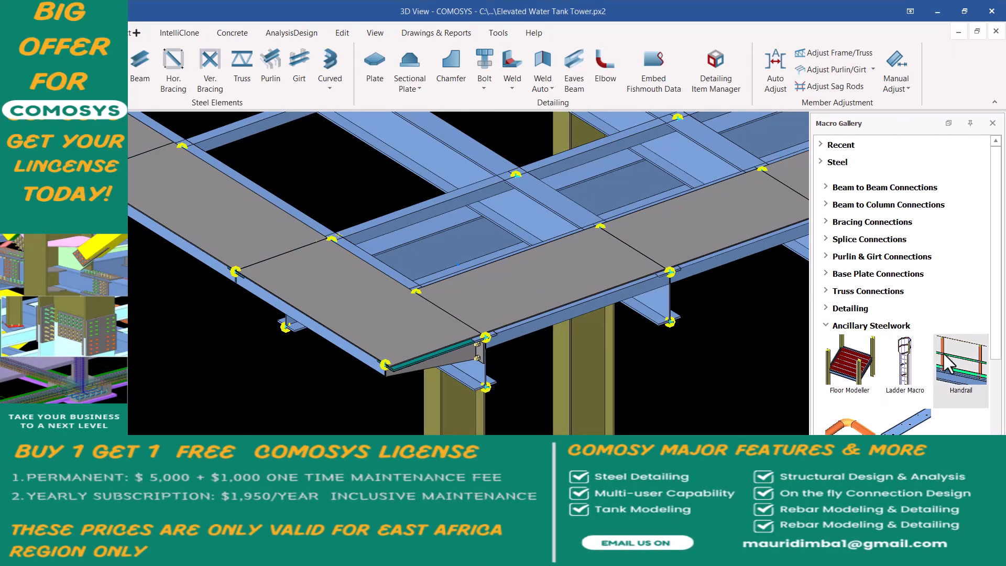
scroll(471, 369, up, 3)
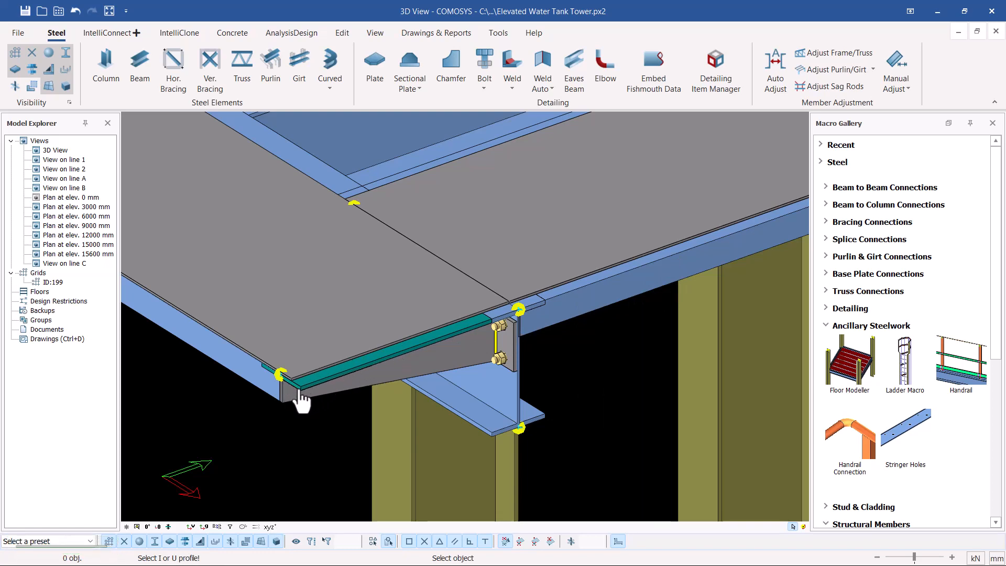
scroll(296, 404, down, 5)
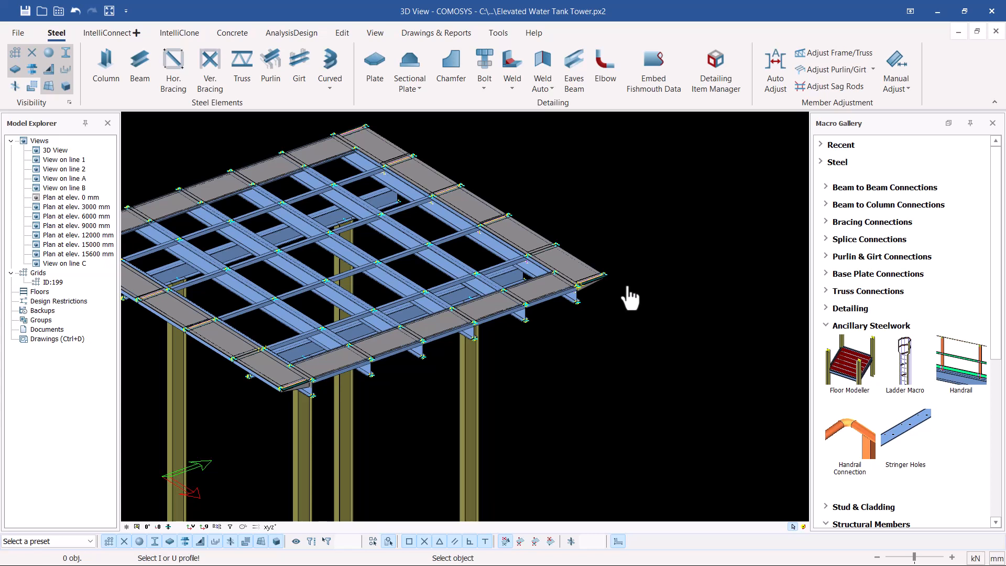
right_click(621, 207)
key(Escape)
Place a beam along the platform's outer edge parallel to the green axis, running between the outer corners of its end angles.
scroll(296, 385, up, 4)
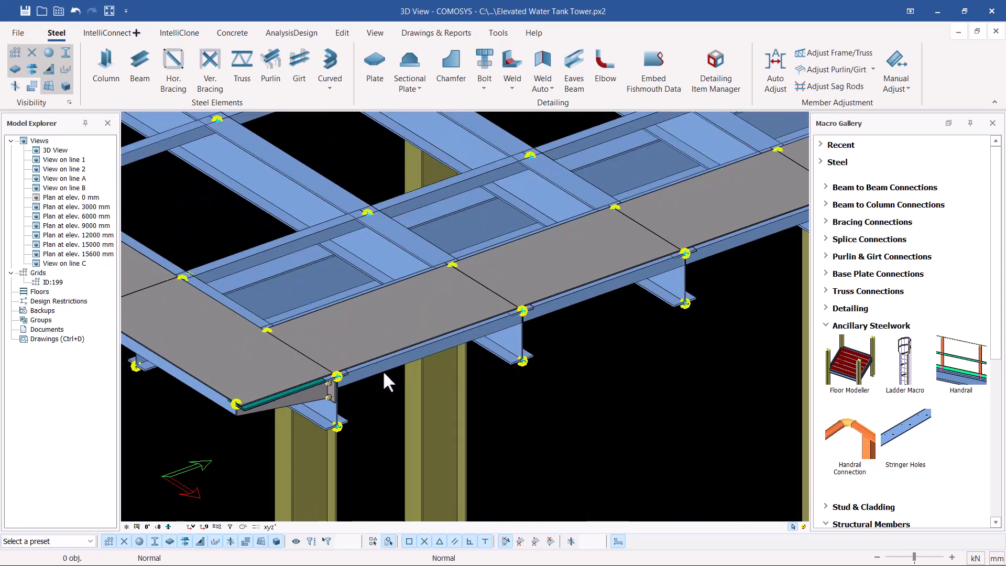
scroll(340, 390, up, 4)
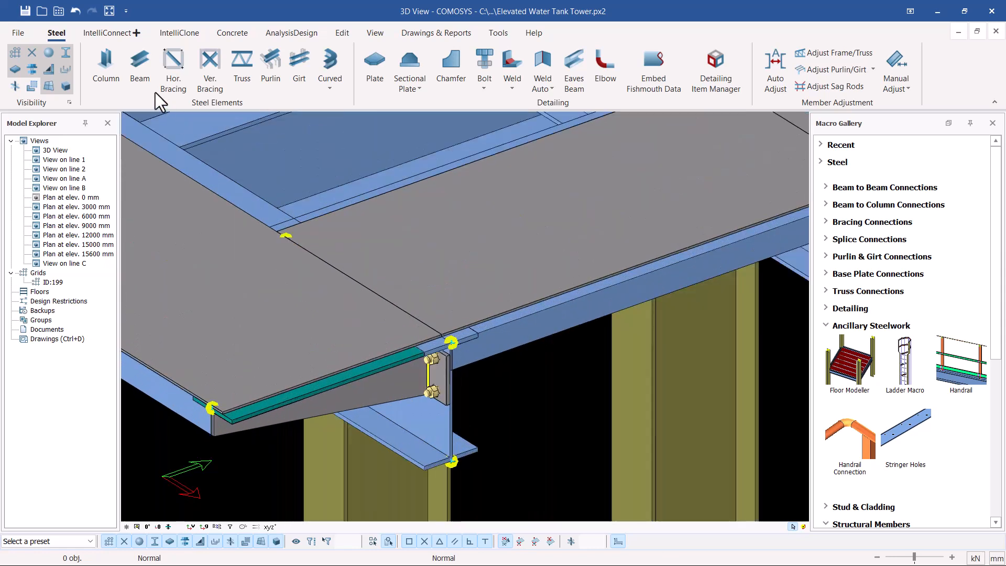
click(139, 62)
scroll(243, 412, up, 4)
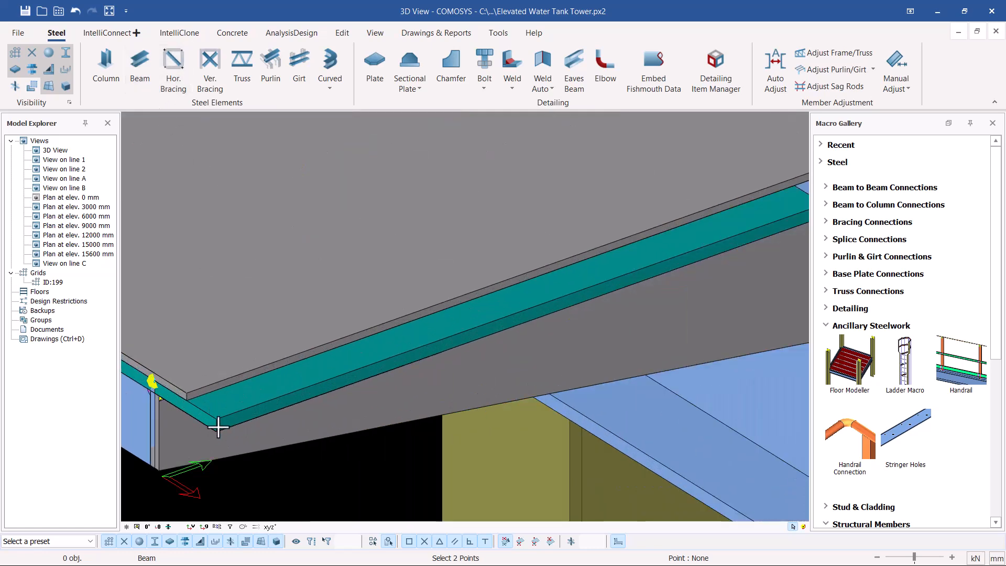
scroll(215, 417, down, 6)
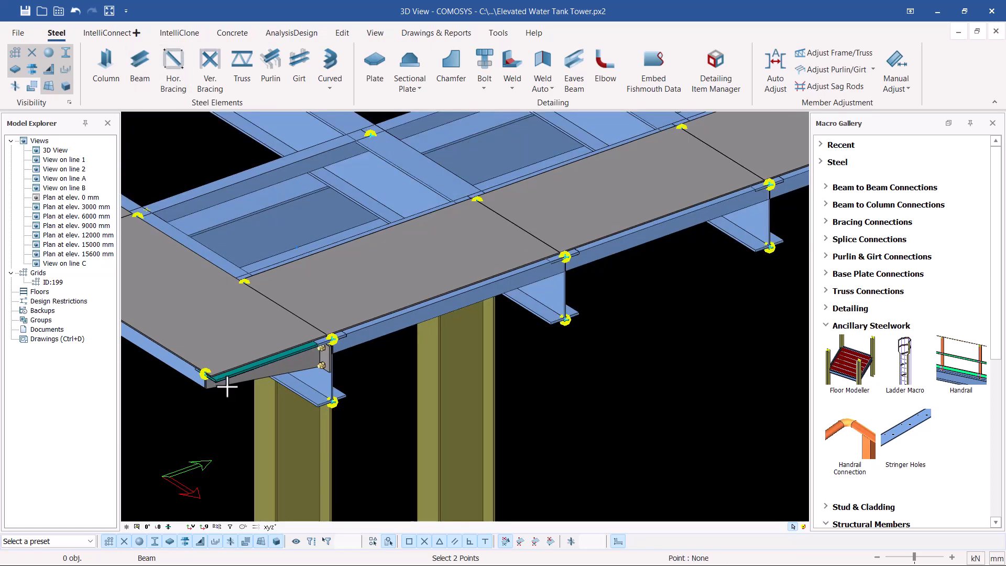
scroll(793, 178, up, 5)
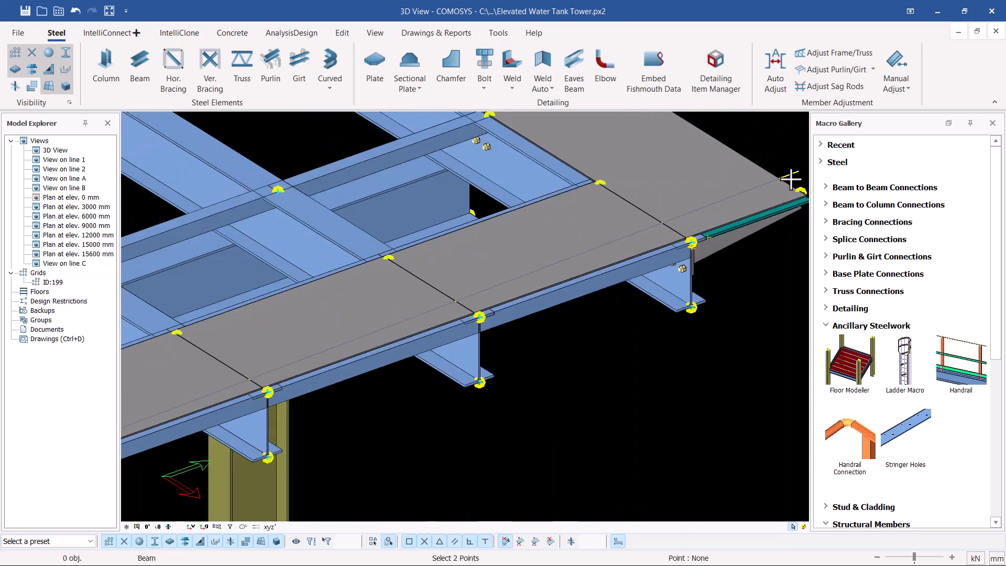
scroll(611, 267, up, 6)
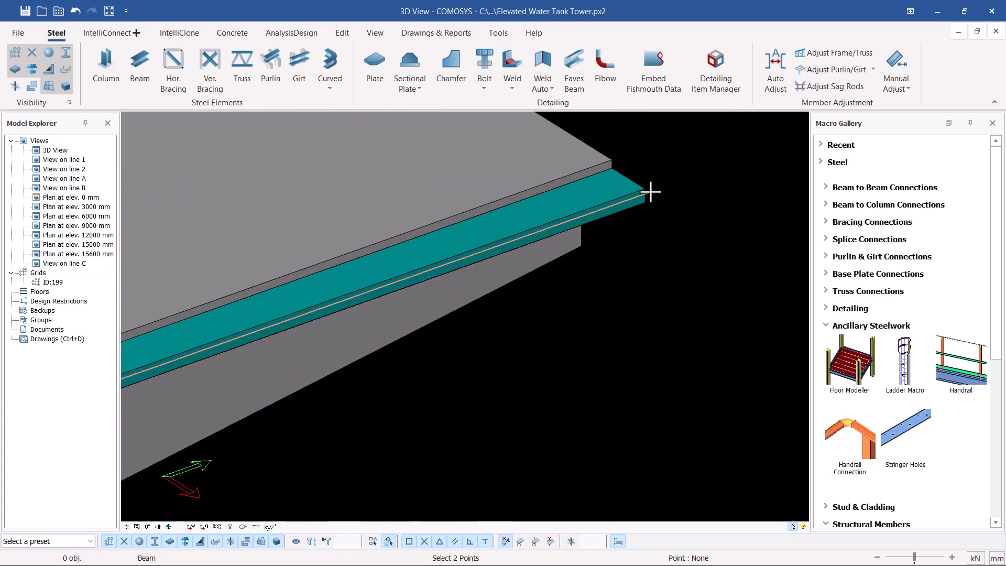
scroll(644, 192, down, 3)
key(Escape)
right_click(724, 199)
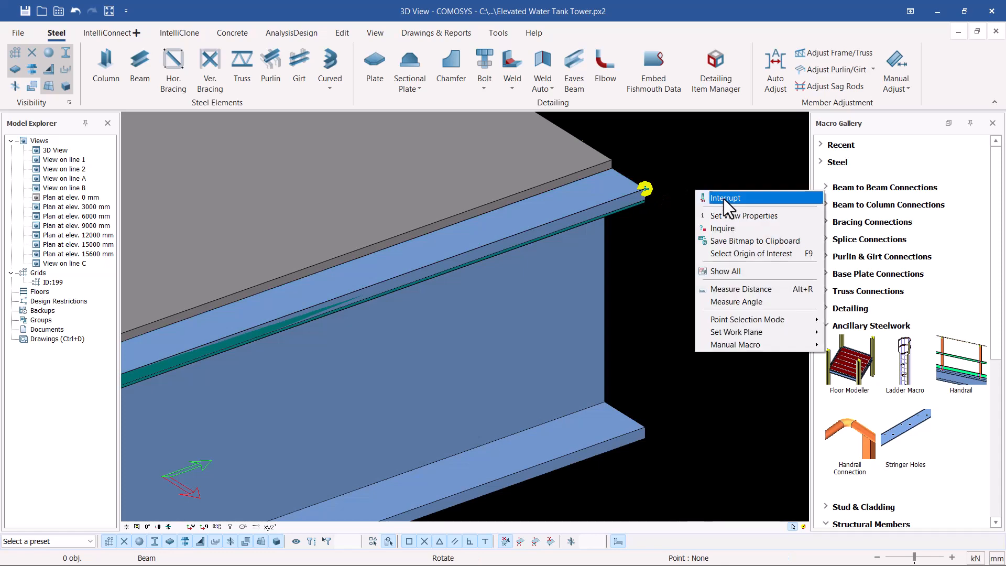
click(717, 267)
scroll(712, 257, down, 5)
scroll(344, 427, up, 6)
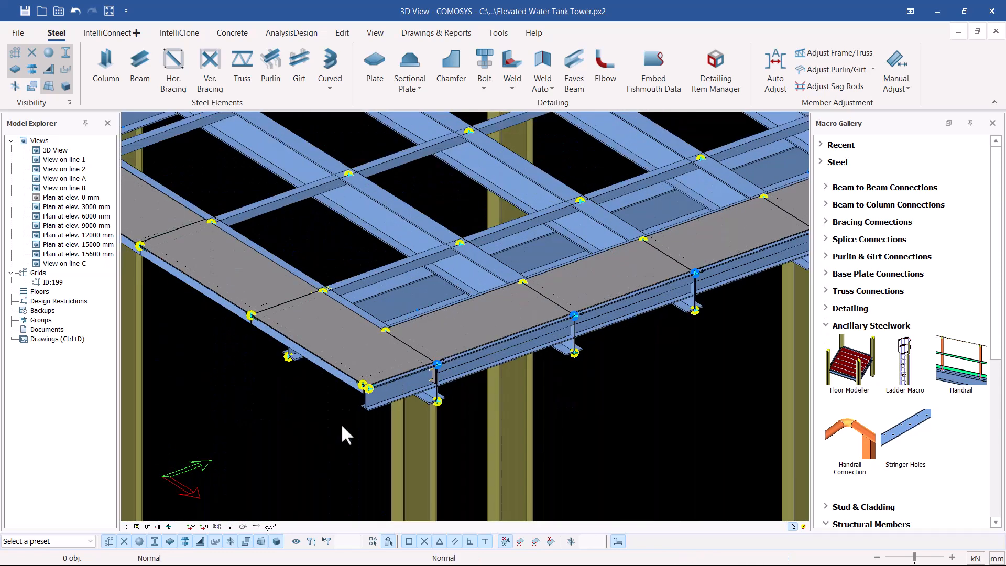
click(424, 350)
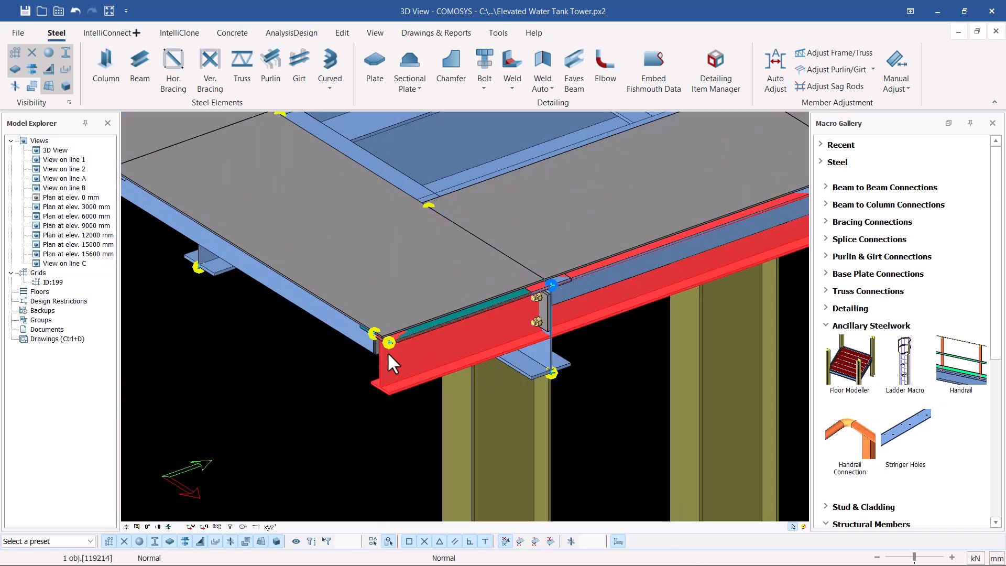
Place a beam along the adjoining platform edge between its two corner joints, and shift its alignment inward beneath the edge.
click(140, 66)
scroll(366, 331, up, 4)
scroll(367, 332, up, 1)
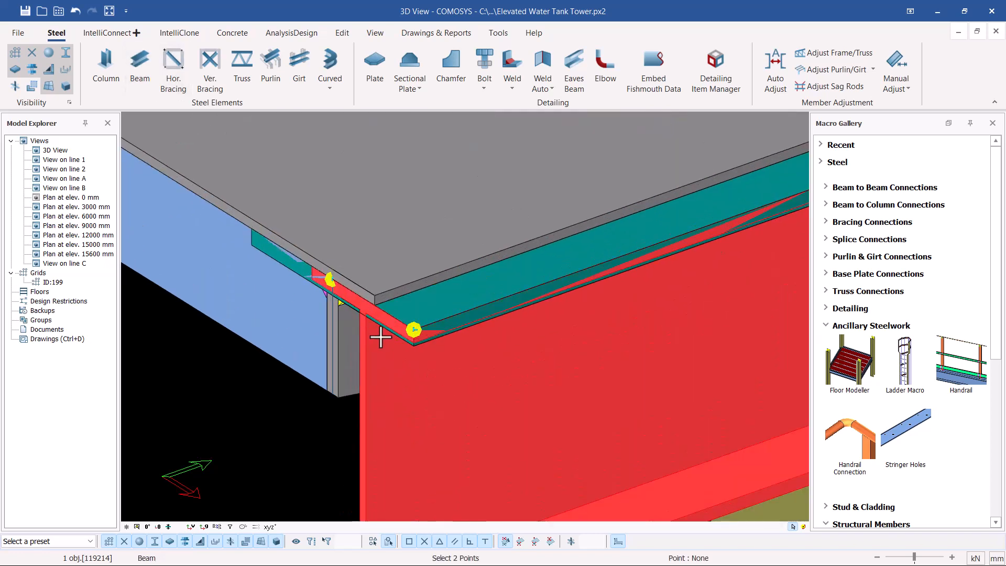
click(414, 330)
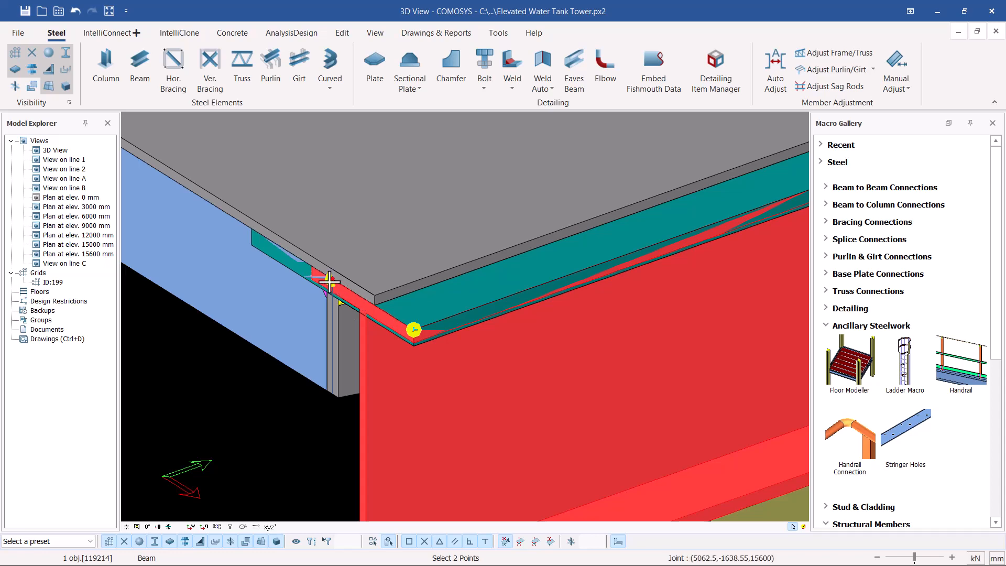
scroll(329, 282, down, 8)
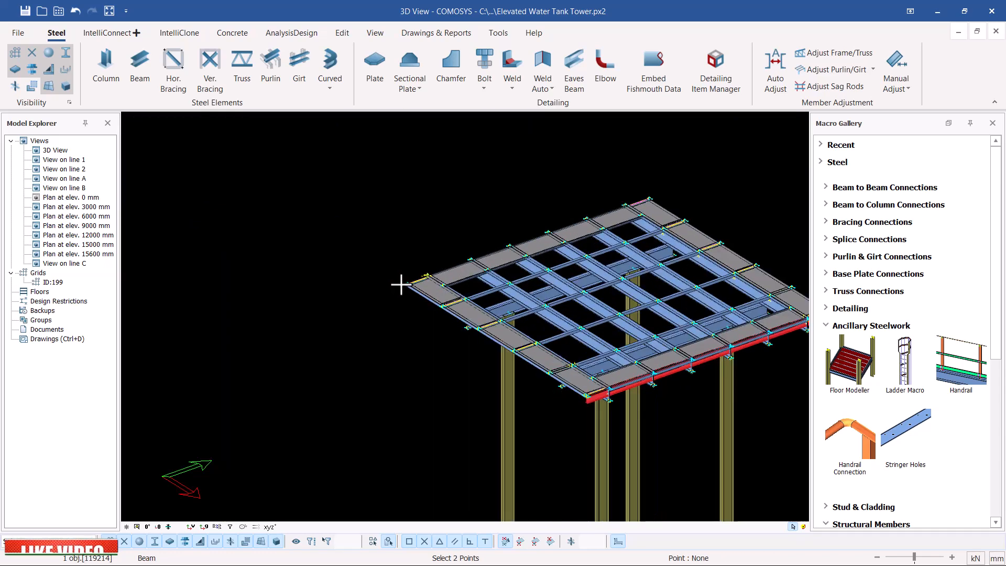
scroll(401, 285, up, 10)
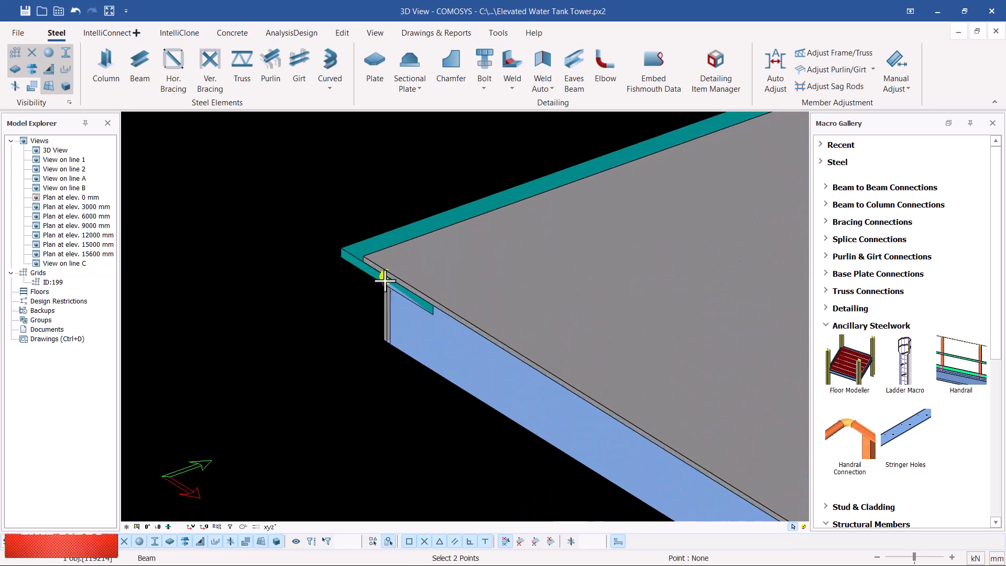
scroll(385, 281, up, 3)
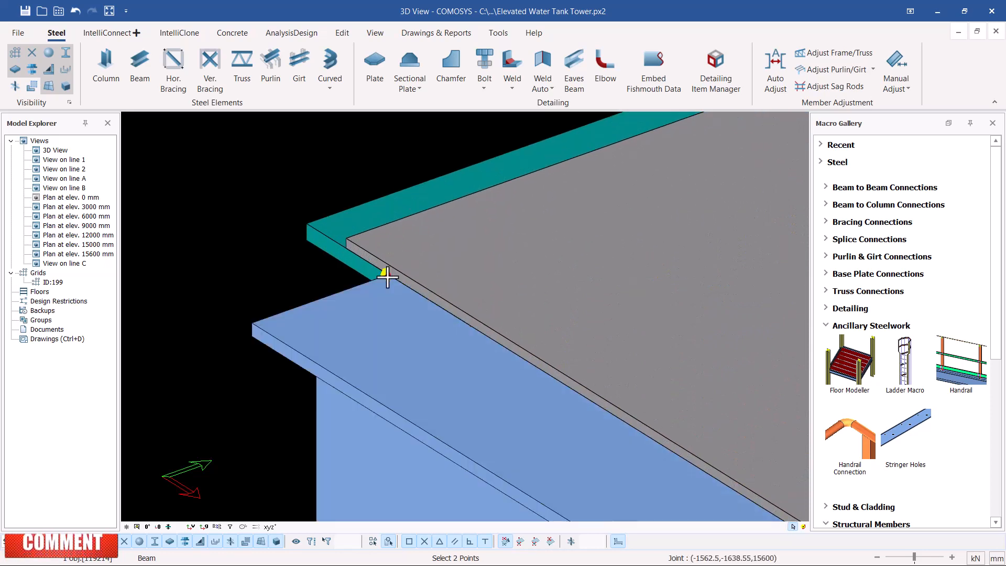
right_click(272, 225)
click(282, 187)
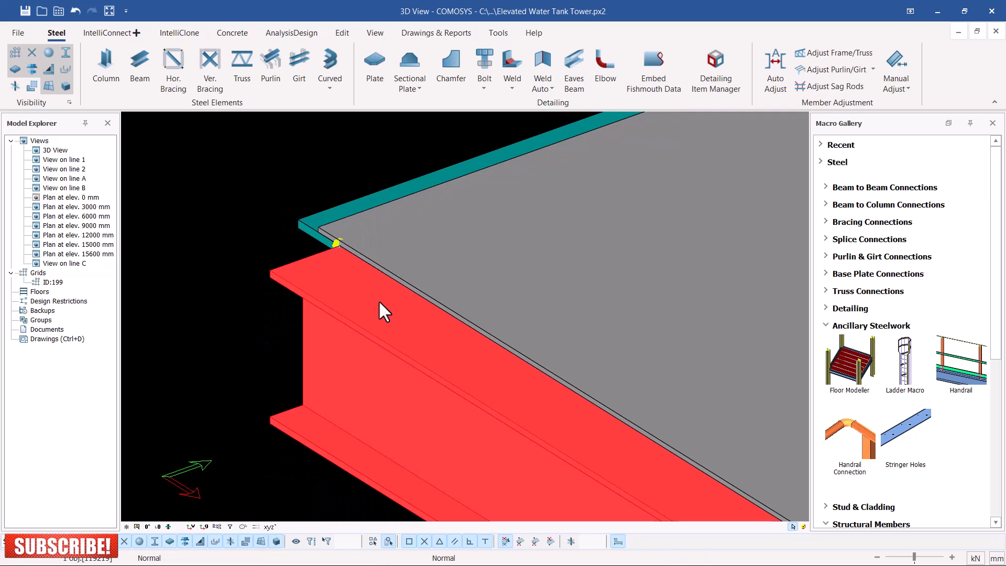
key(Right)
key(Right)
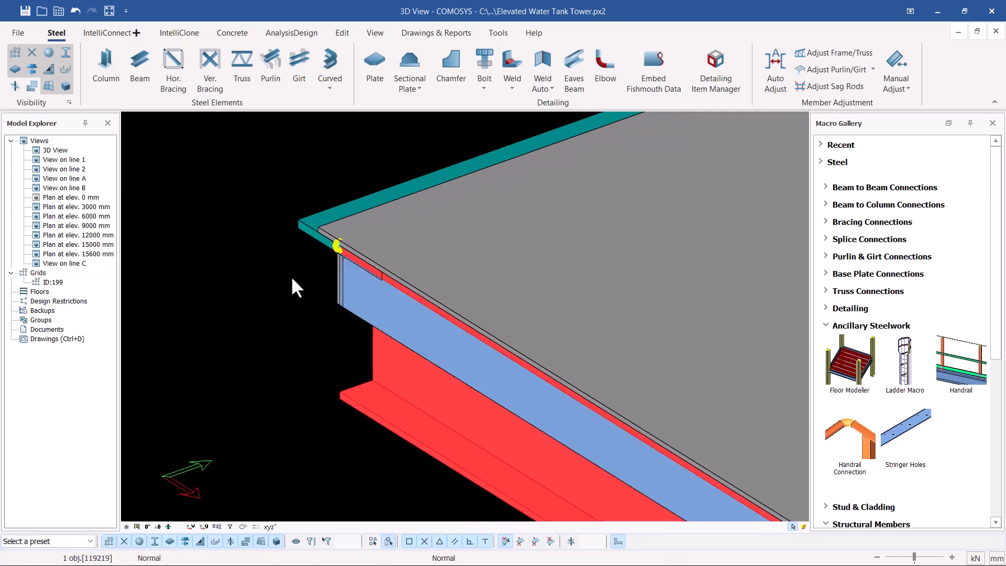
click(260, 266)
Place a beam along the platform edge opposite the first beam, from corner to corner, and shift its alignment inward beneath the edge angle.
scroll(255, 265, down, 2)
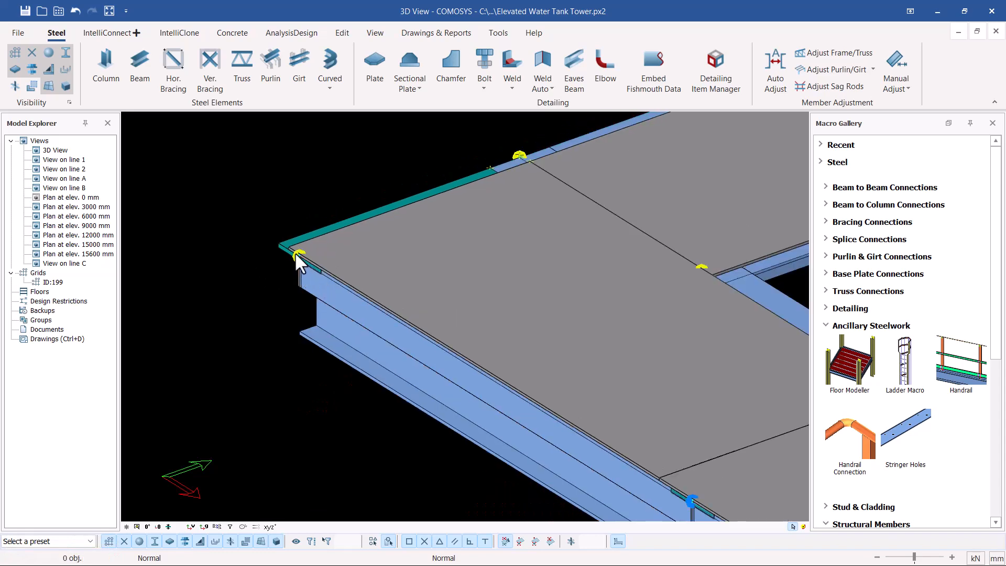
middle_drag(296, 255, 502, 329)
scroll(359, 308, up, 3)
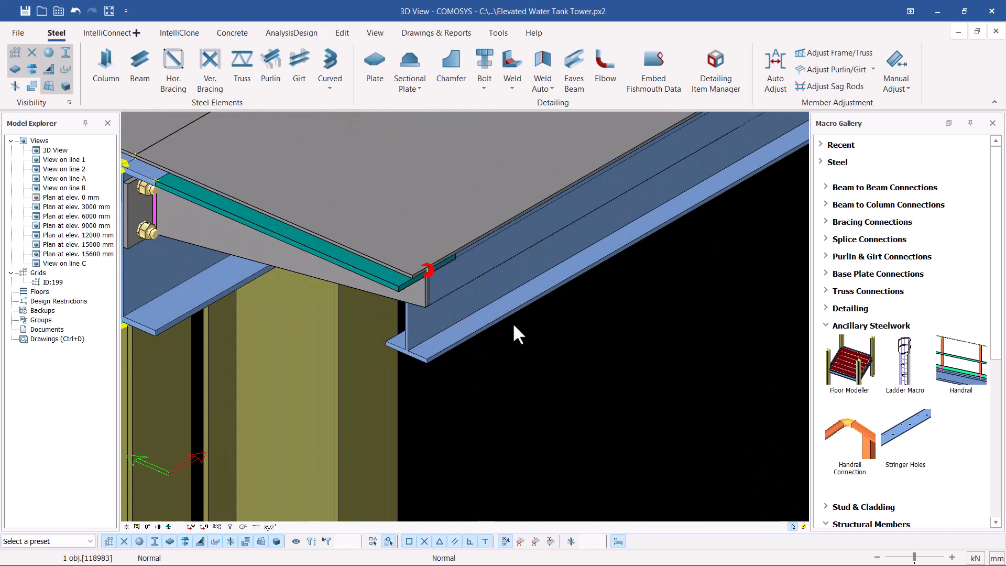
click(140, 68)
scroll(427, 273, up, 1)
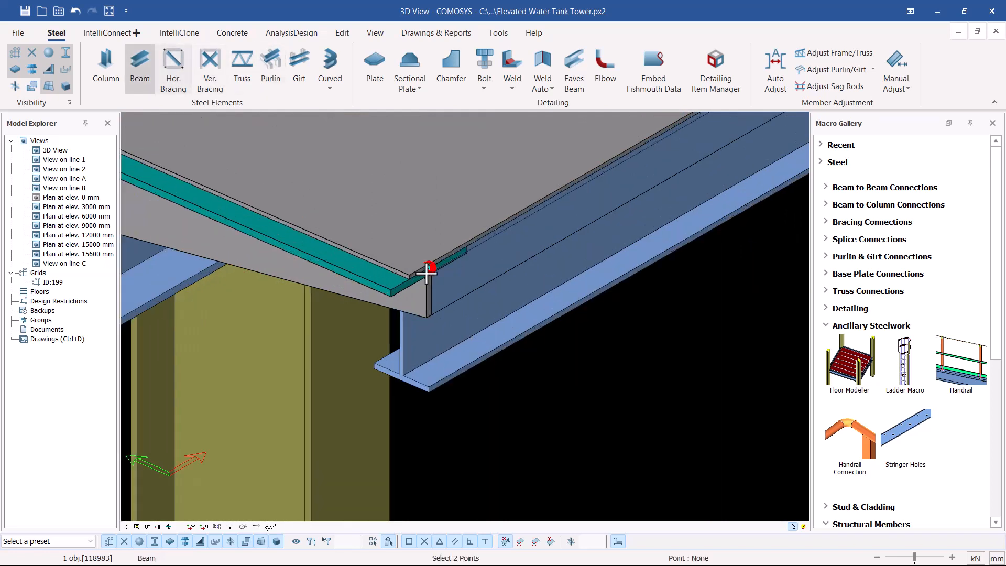
scroll(426, 273, up, 2)
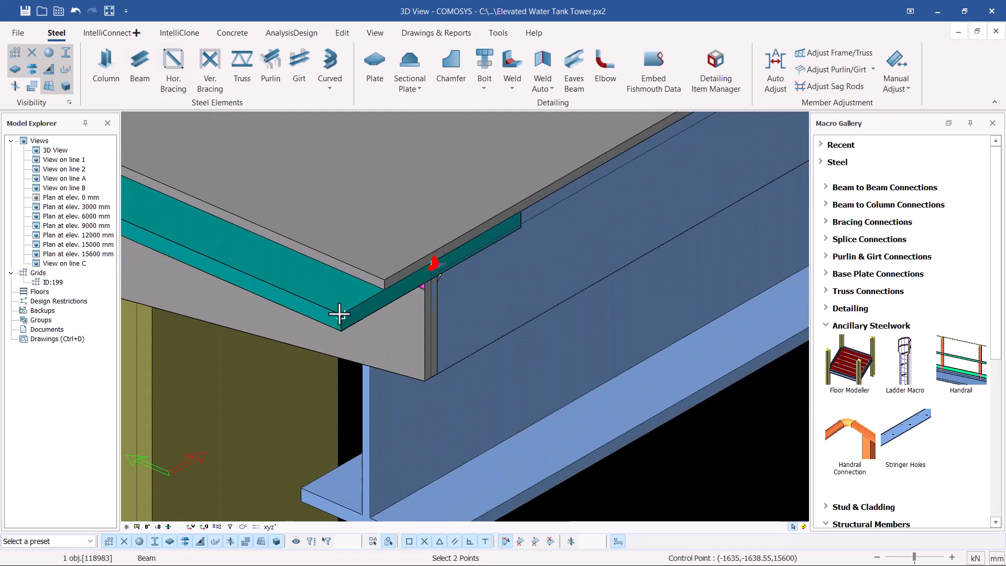
scroll(539, 367, down, 6)
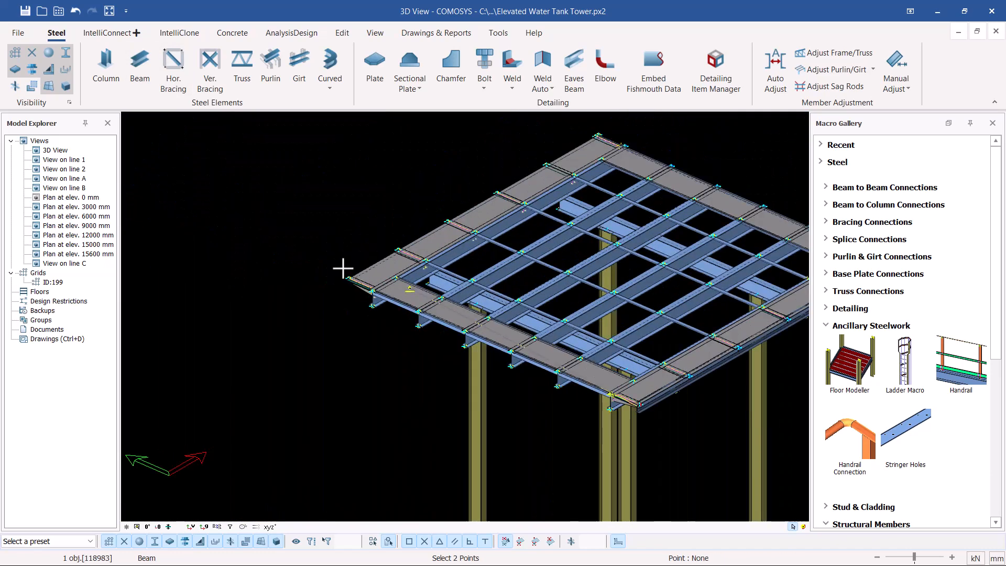
scroll(342, 268, up, 3)
scroll(367, 344, up, 2)
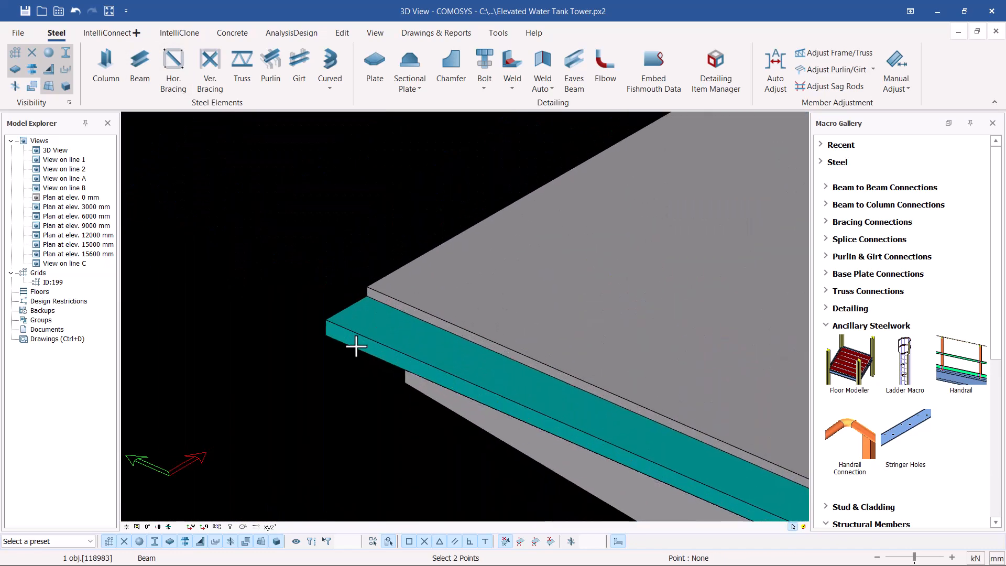
click(325, 321)
right_click(266, 209)
click(287, 214)
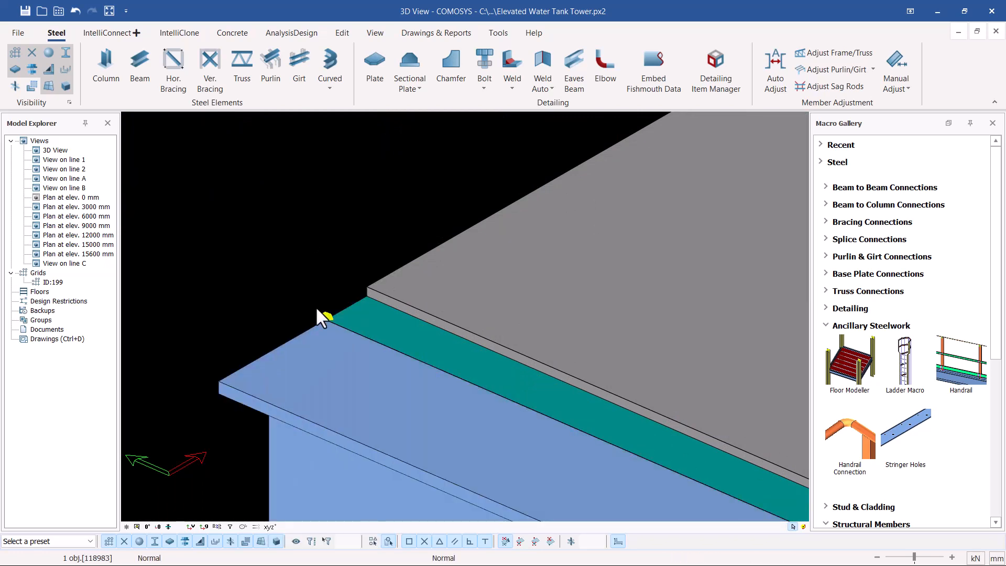
click(322, 343)
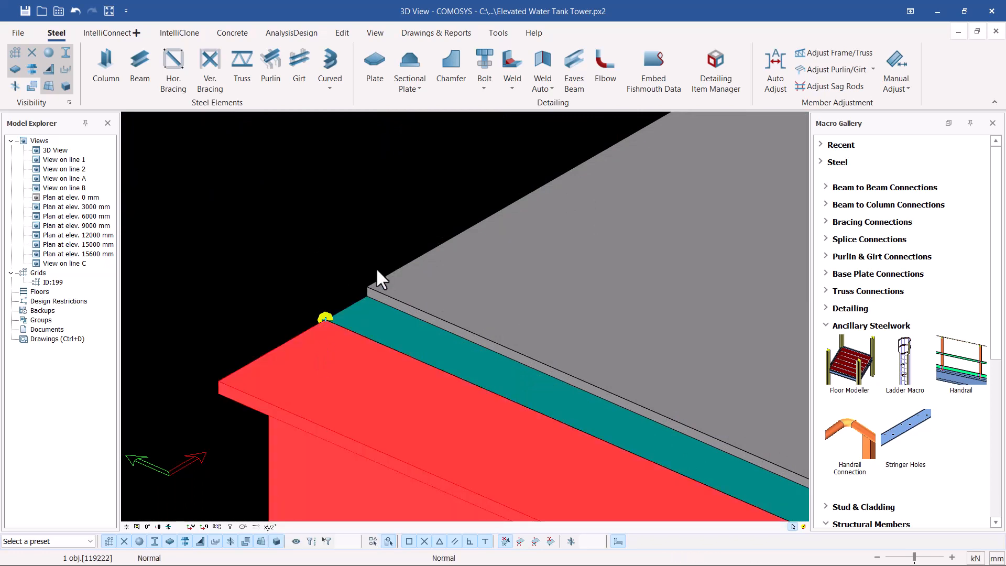
click(239, 265)
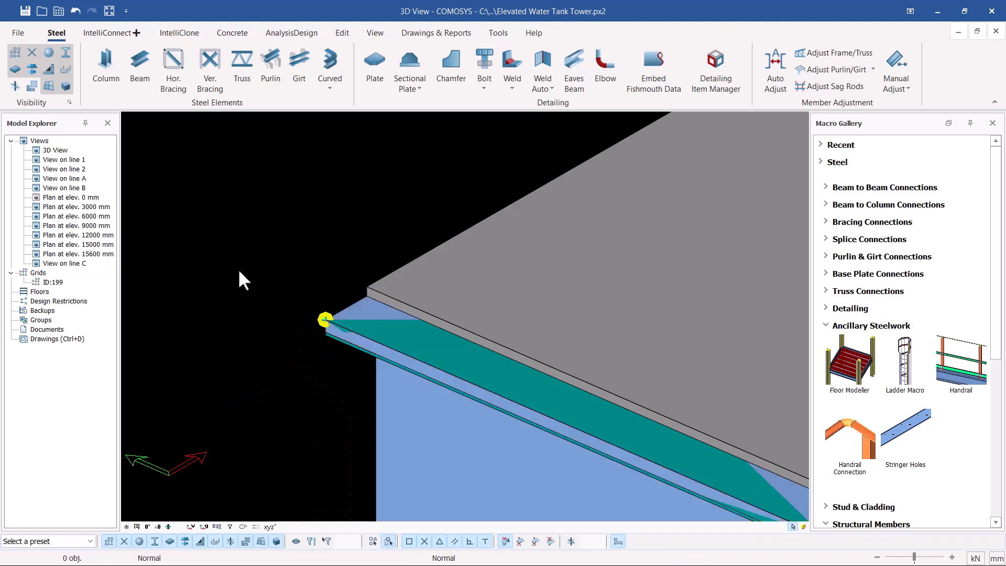
Window-select the whole top platform and review the selection's profiles grouped by section name and beam group.
scroll(262, 276, down, 5)
scroll(517, 203, down, 3)
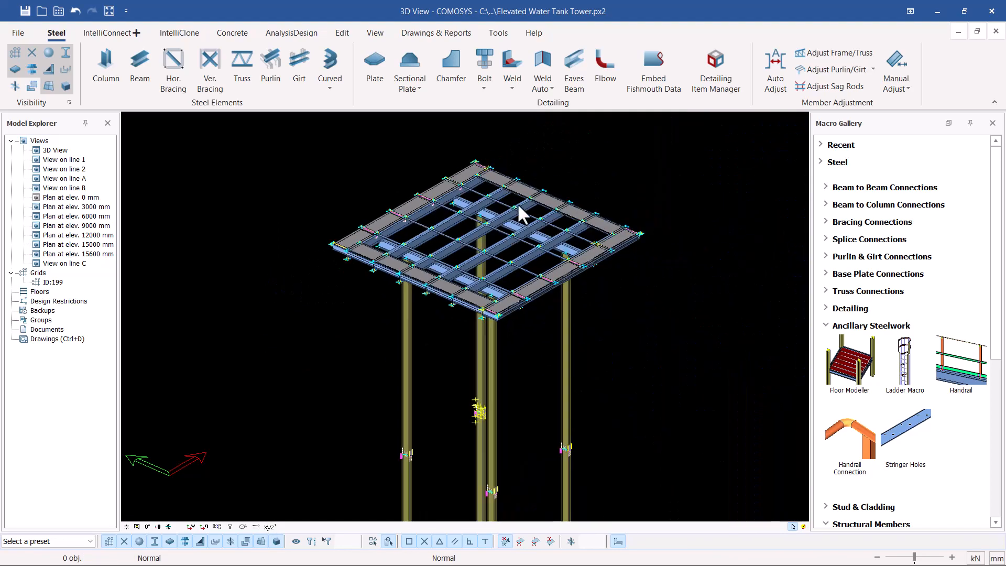
middle_drag(589, 229, 587, 228)
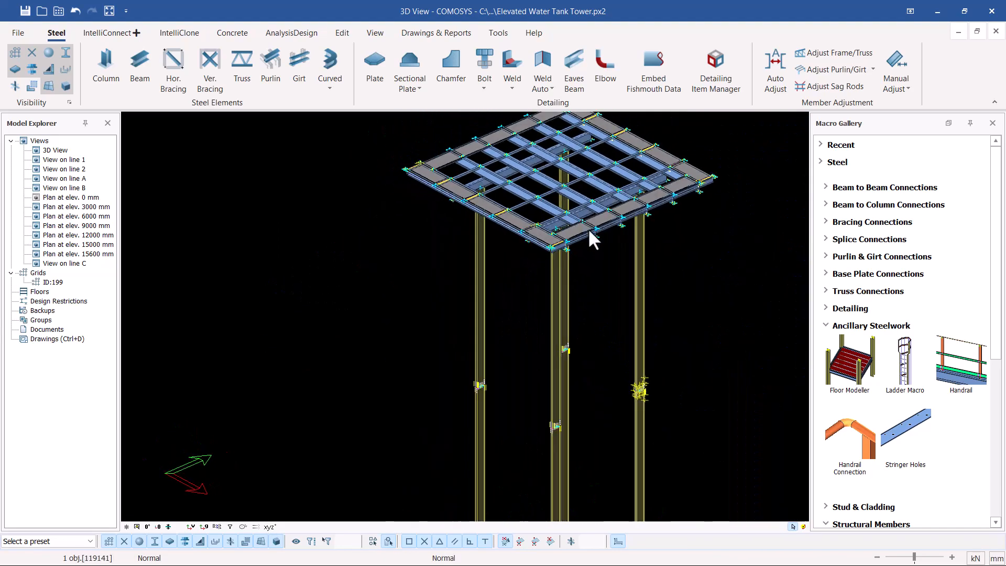
scroll(588, 228, up, 6)
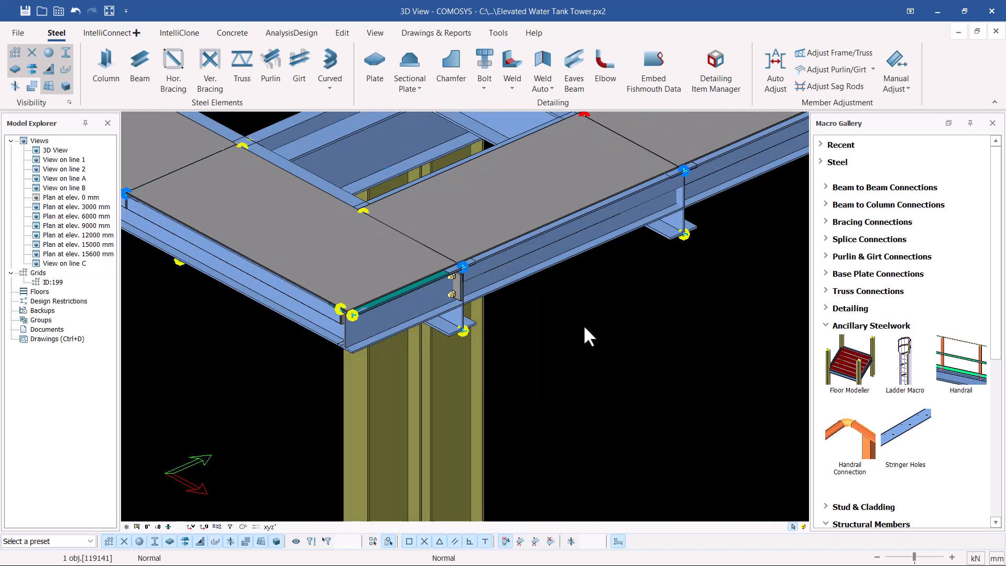
scroll(583, 330, down, 8)
drag(579, 180, 204, 385)
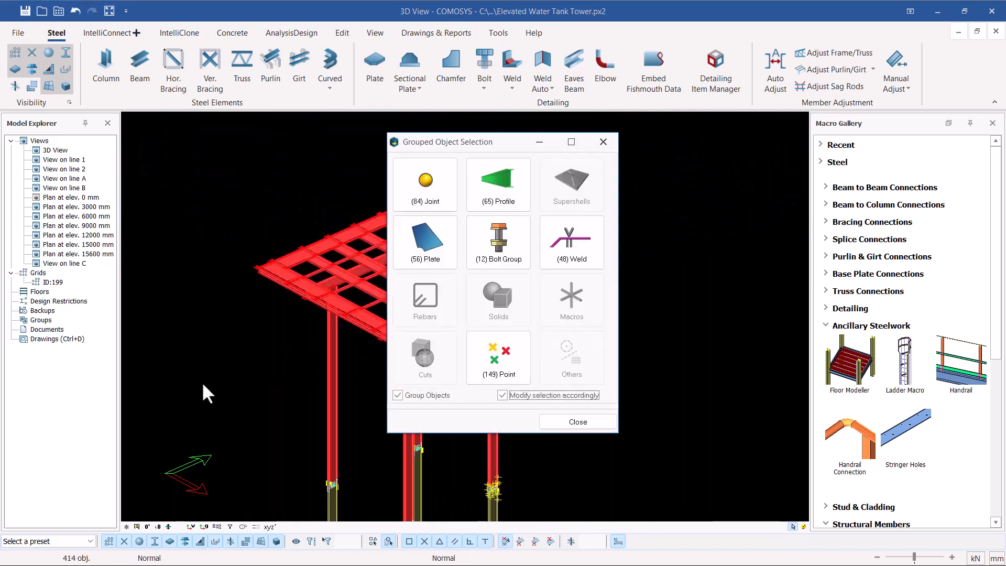
click(498, 190)
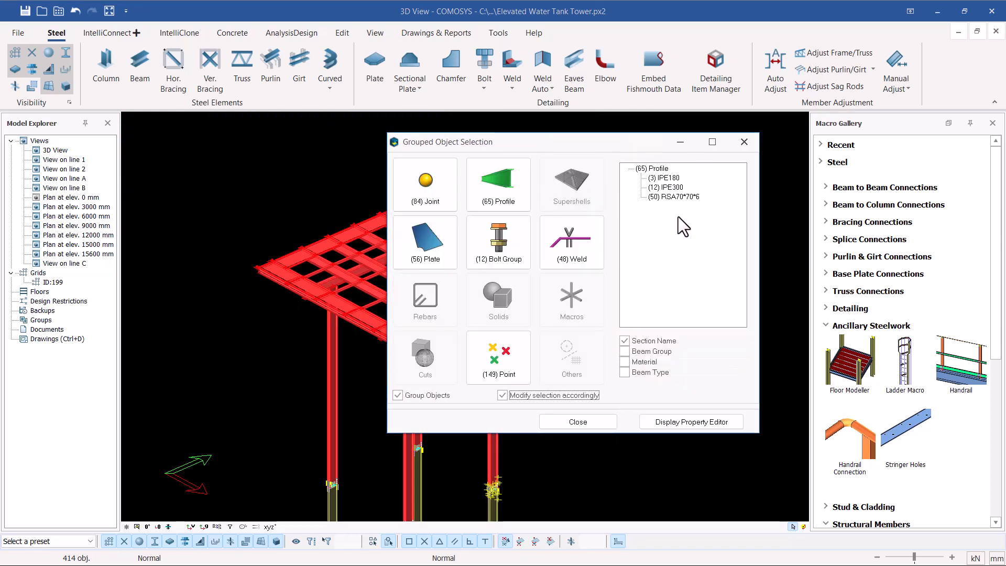
click(626, 351)
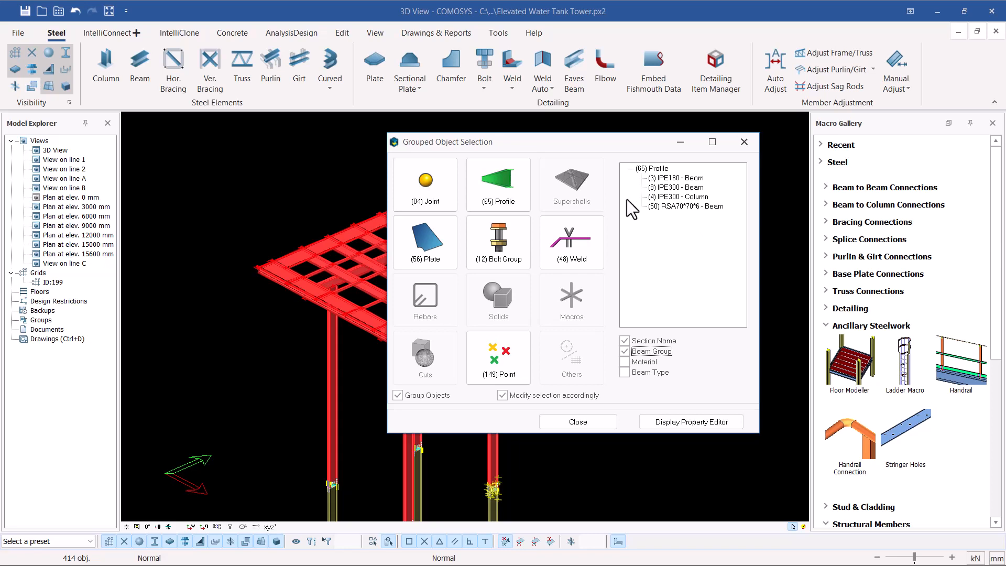
click(510, 187)
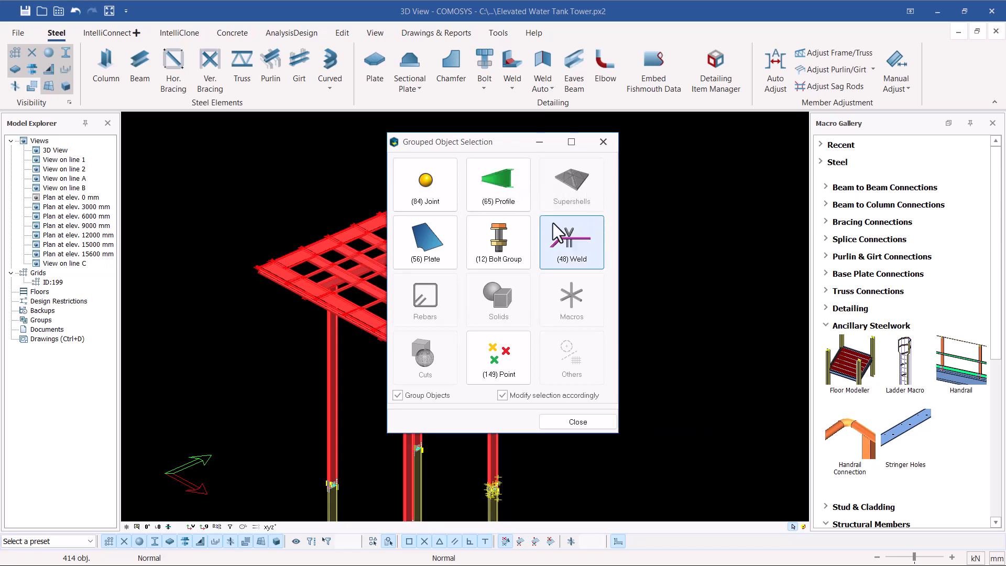
Restrict the platform selection to the 6 mm thick plates and hide them.
click(424, 242)
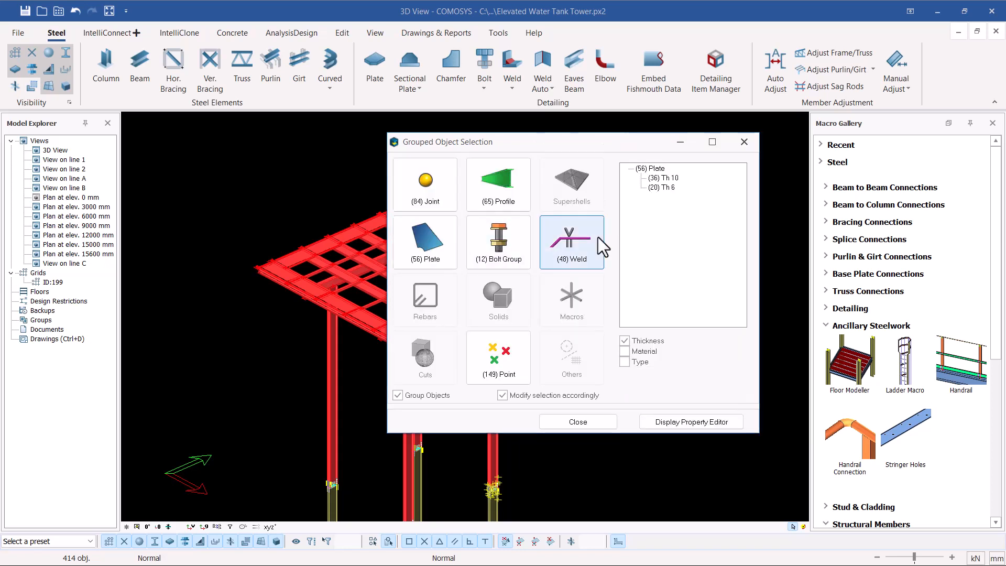
click(675, 187)
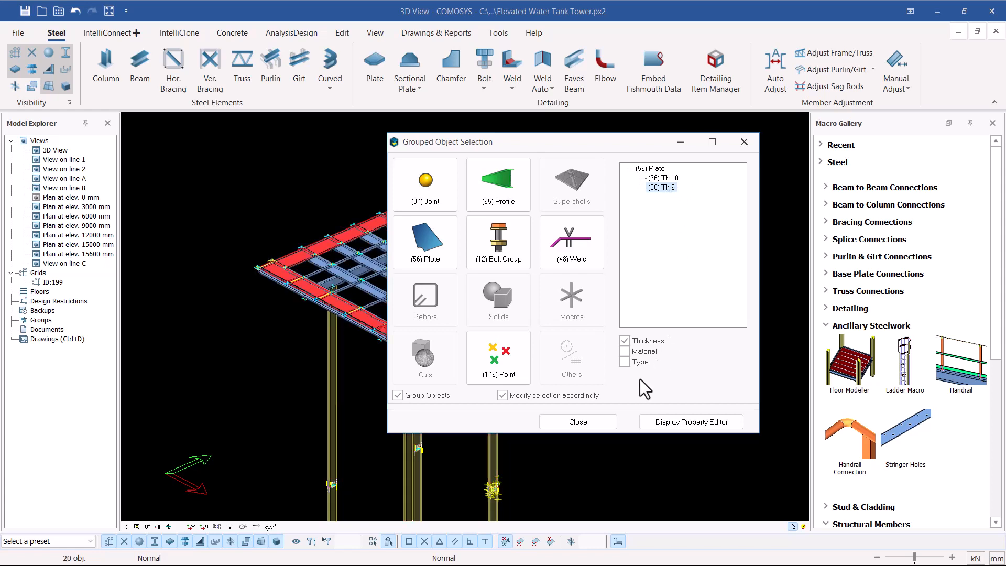
click(574, 423)
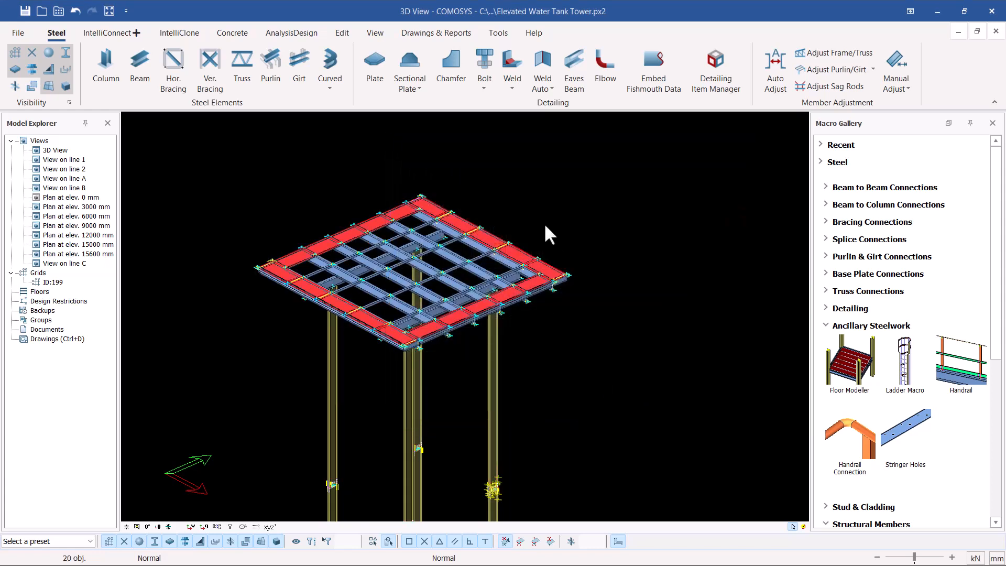
scroll(550, 278, up, 3)
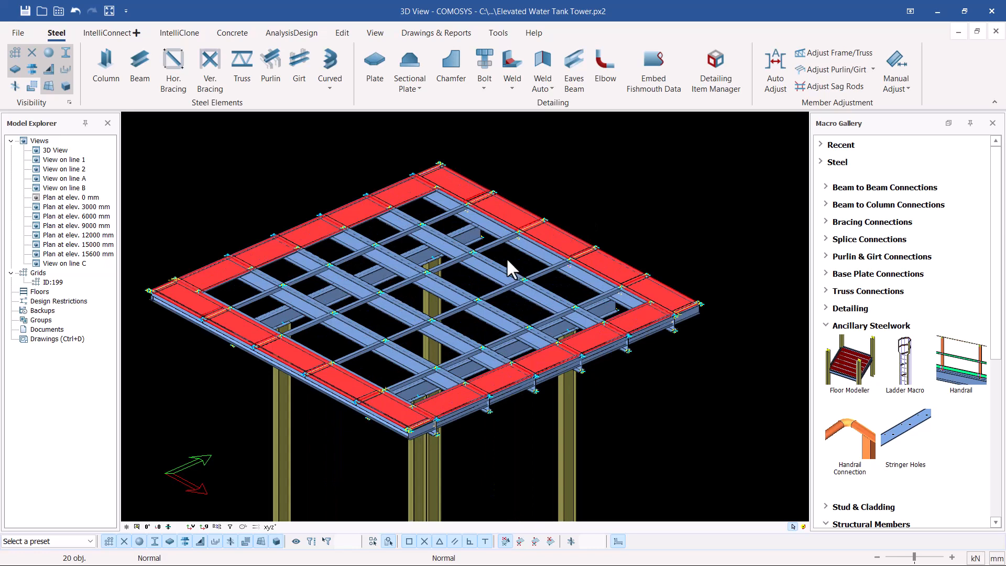
right_click(637, 167)
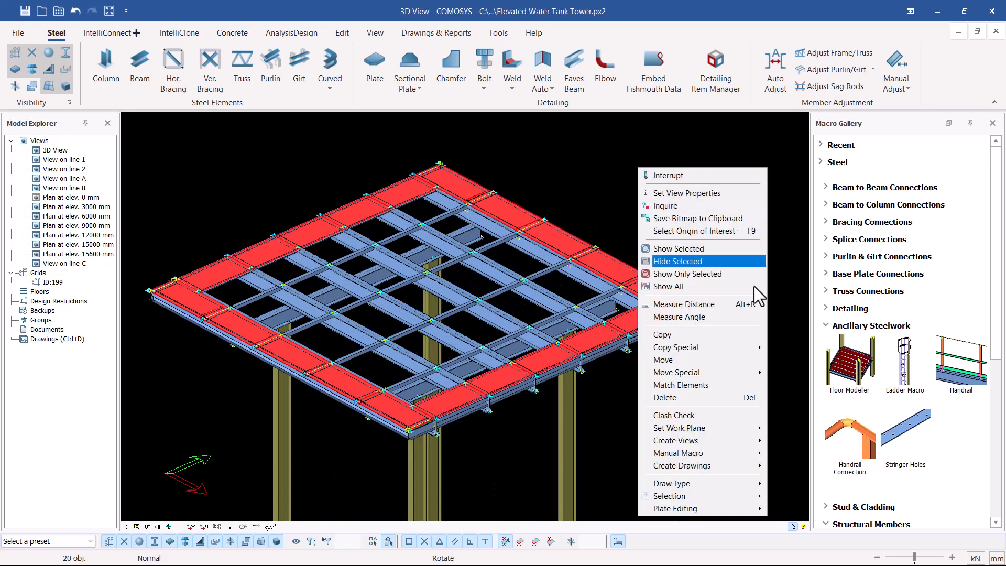
click(689, 262)
Place a handrail on the outer platform beam parallel to the green axis, from its near corner to the mid point at its far end.
scroll(173, 295, up, 3)
scroll(173, 295, up, 2)
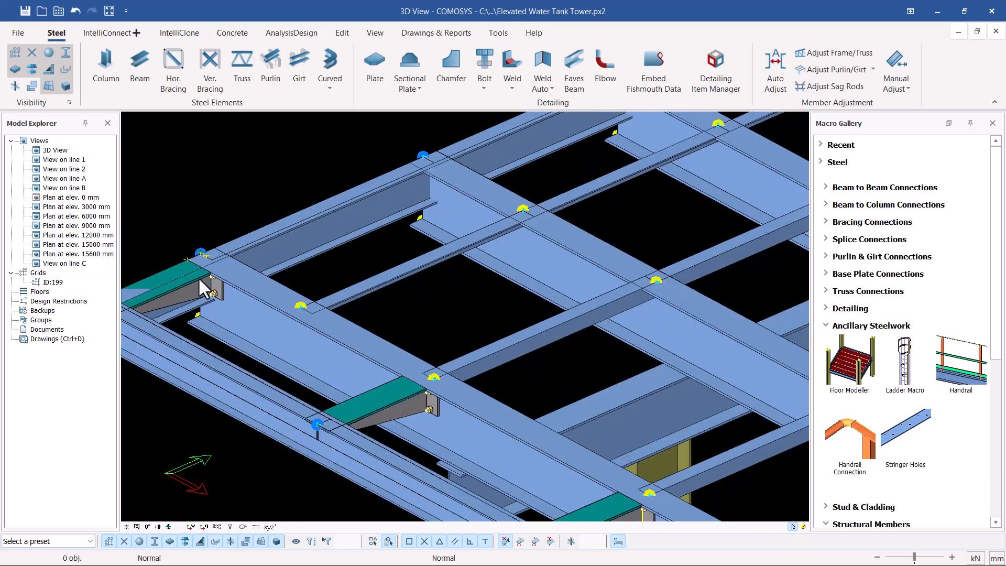
scroll(333, 294, up, 2)
scroll(203, 297, up, 3)
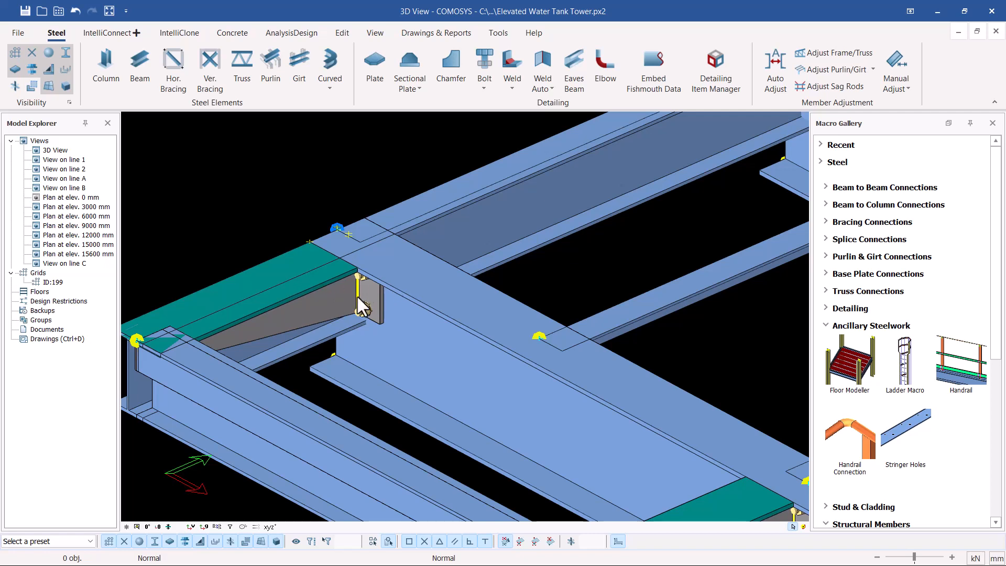
scroll(341, 287, down, 2)
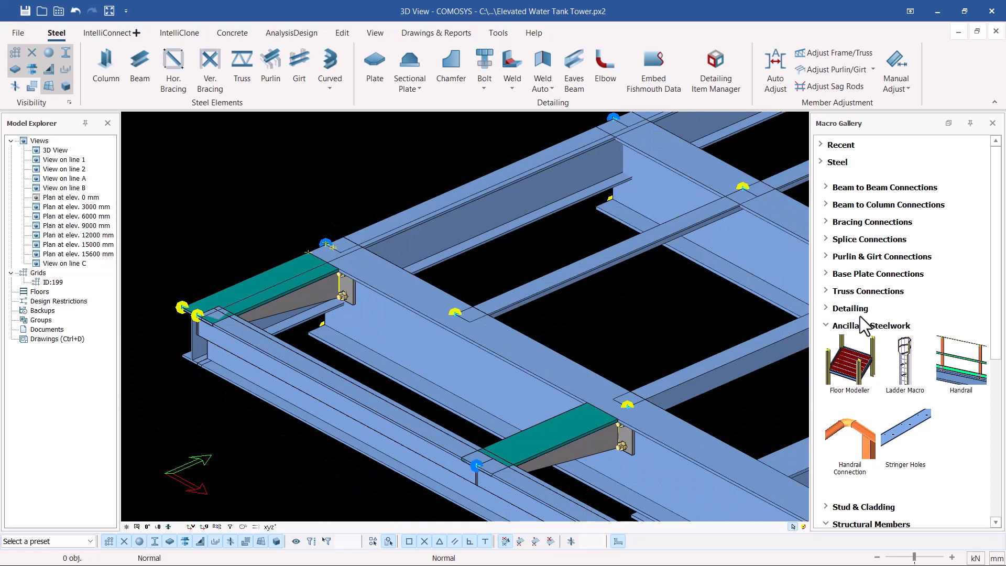
click(972, 370)
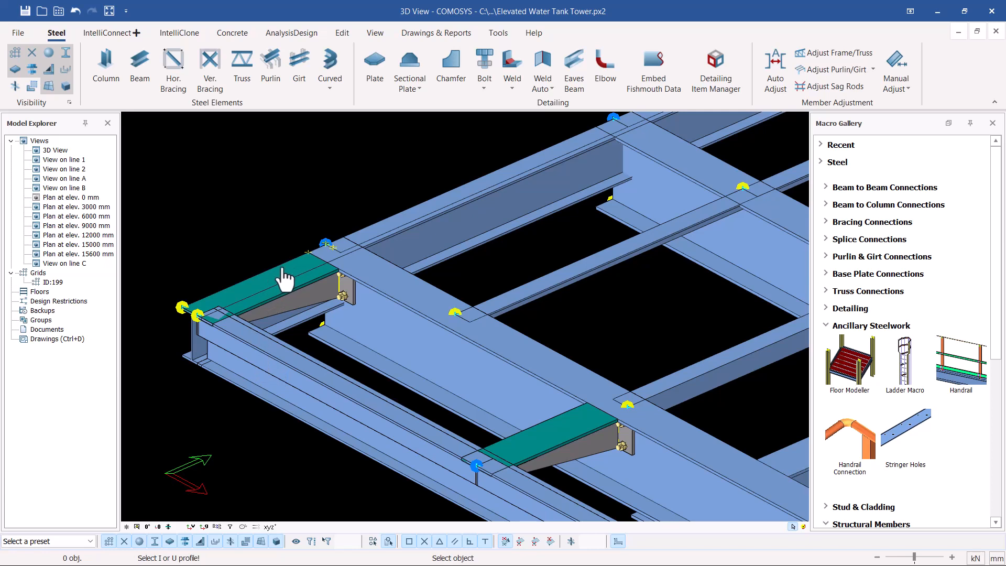
scroll(184, 309, up, 5)
scroll(294, 314, down, 2)
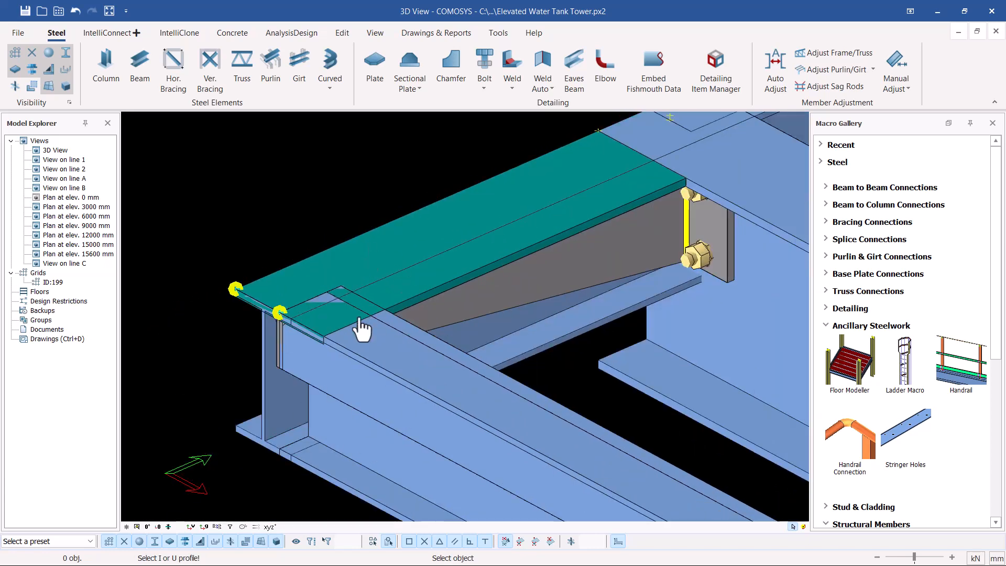
click(287, 409)
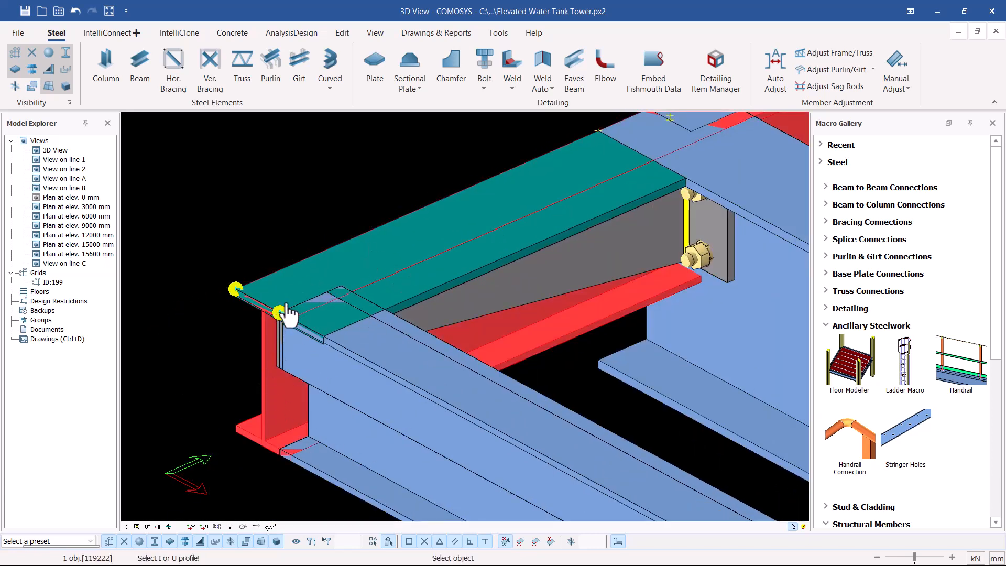
right_click(394, 160)
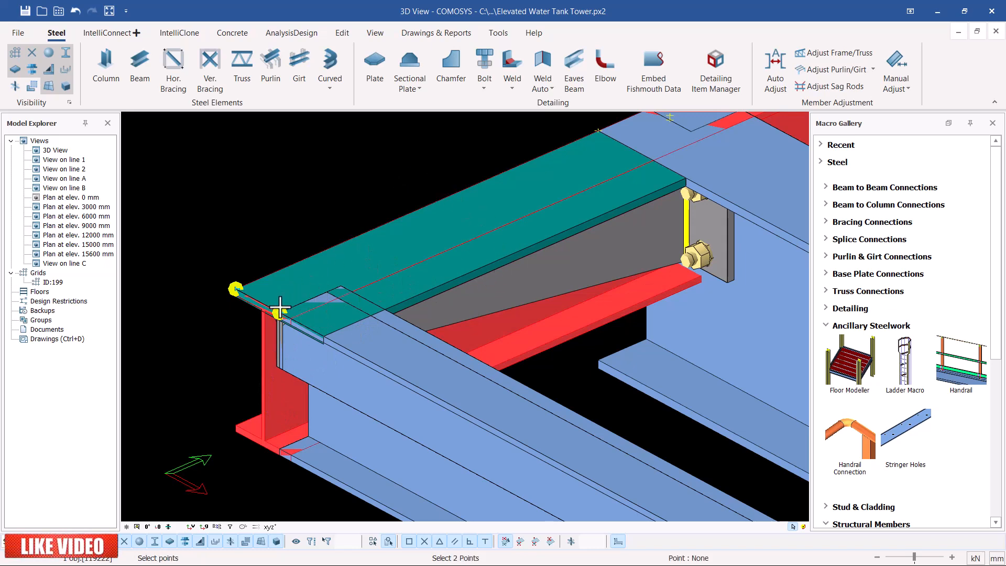
scroll(277, 313, down, 5)
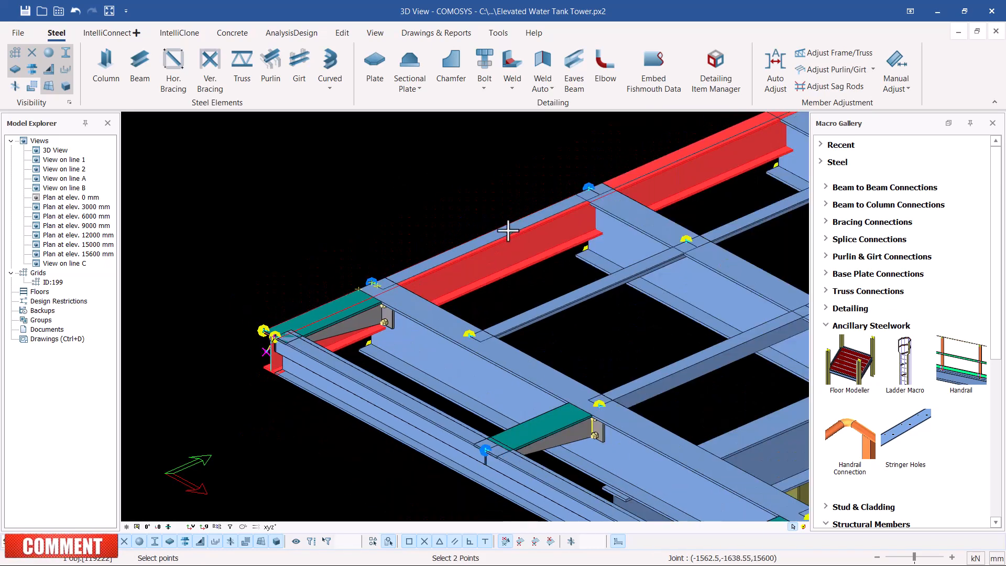
scroll(307, 347, down, 3)
scroll(728, 152, up, 8)
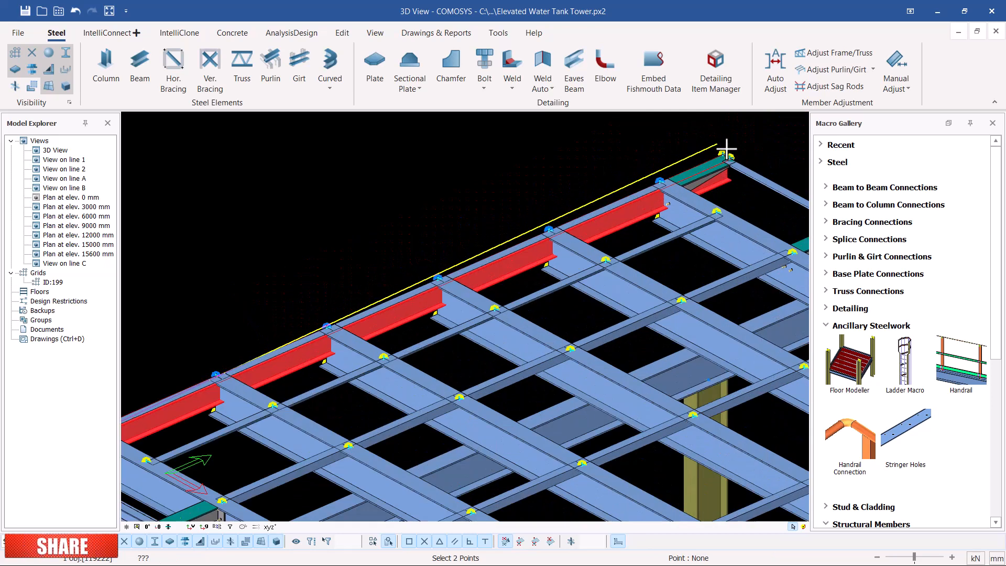
scroll(737, 157, up, 2)
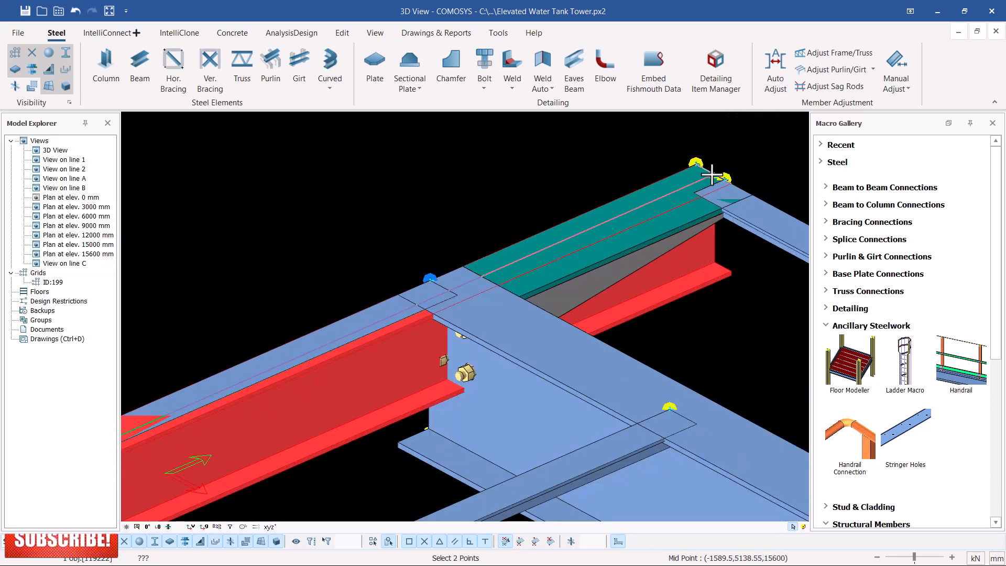
click(711, 175)
scroll(580, 211, down, 3)
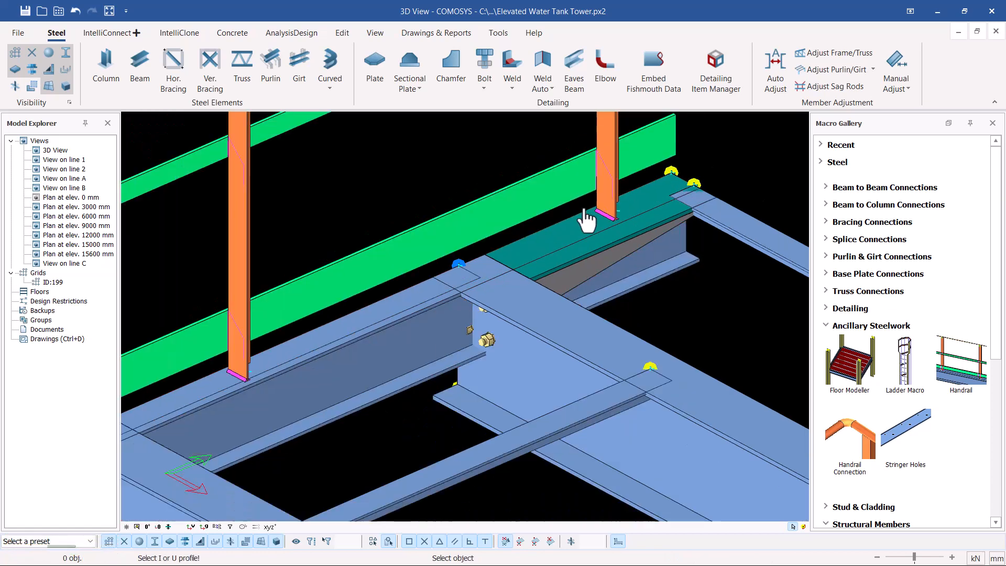
right_click(692, 149)
key(Escape)
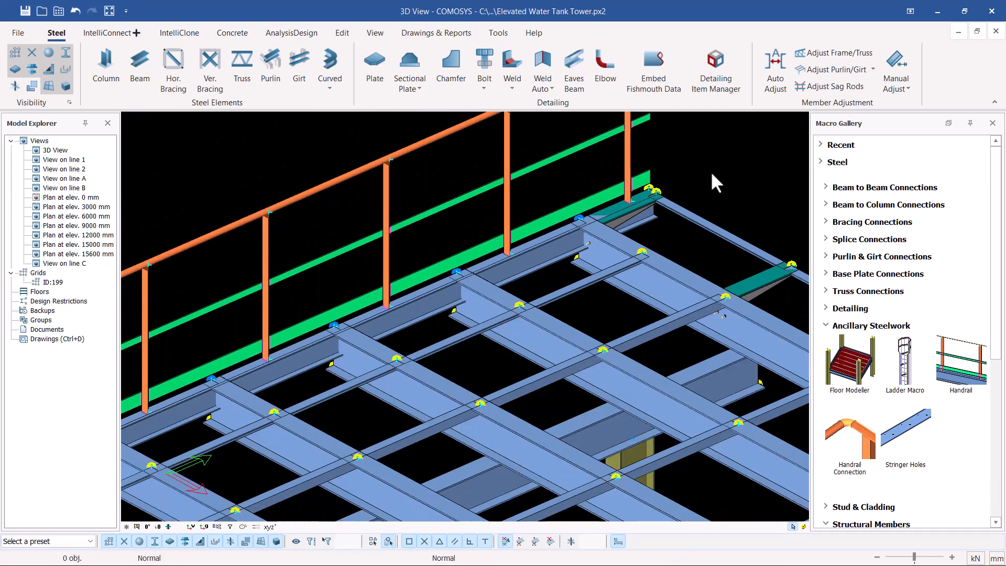
Place a second handrail on the adjoining outer beam parallel to the red axis, running from the first handrail's corner to the opposite corner.
scroll(634, 212, down, 3)
scroll(276, 372, up, 4)
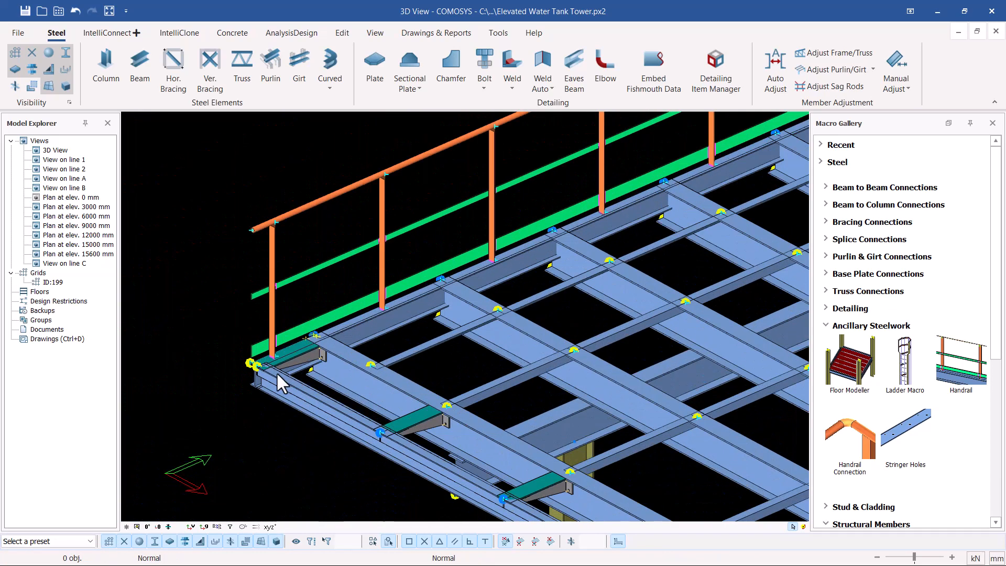
scroll(256, 346, down, 4)
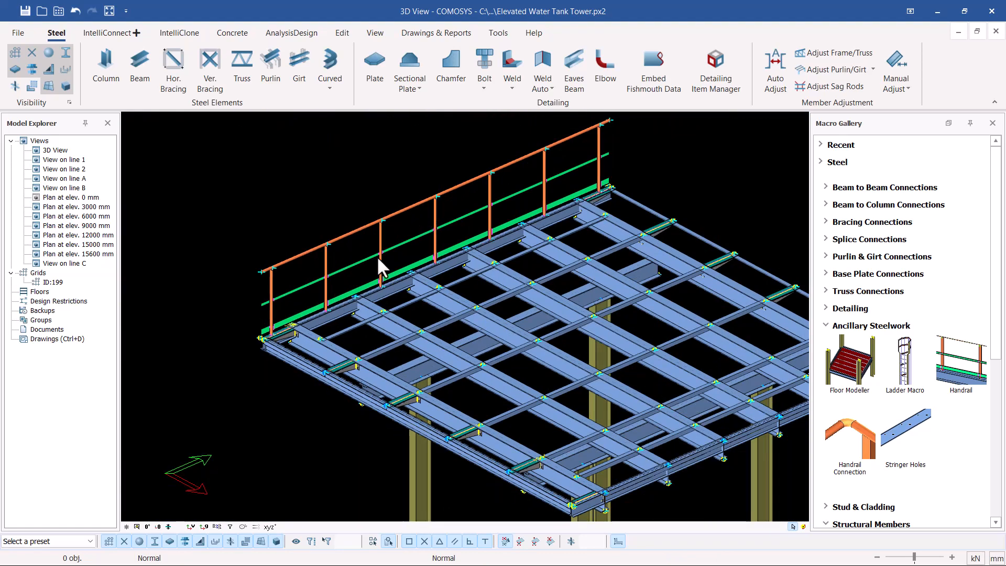
scroll(232, 315, up, 6)
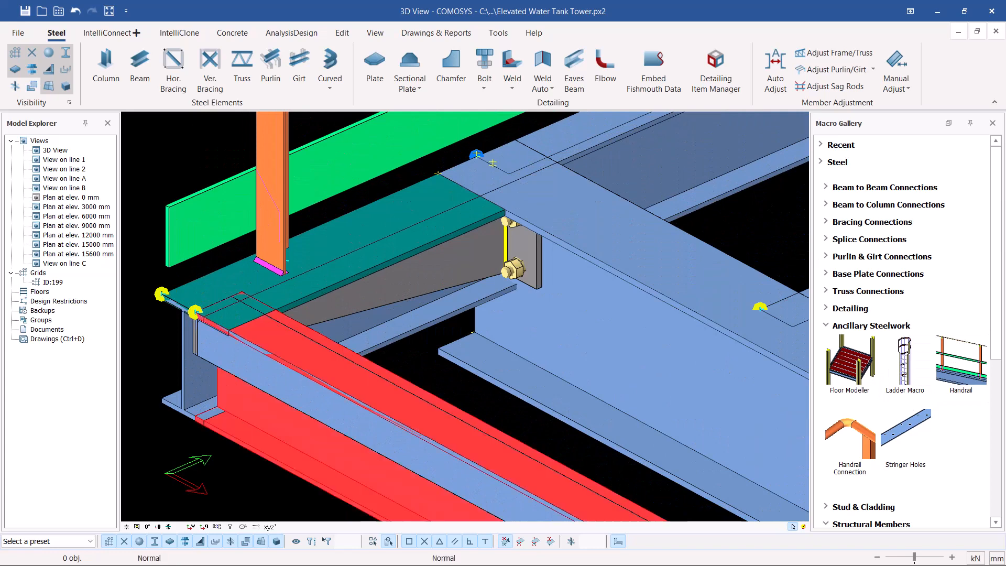
click(277, 353)
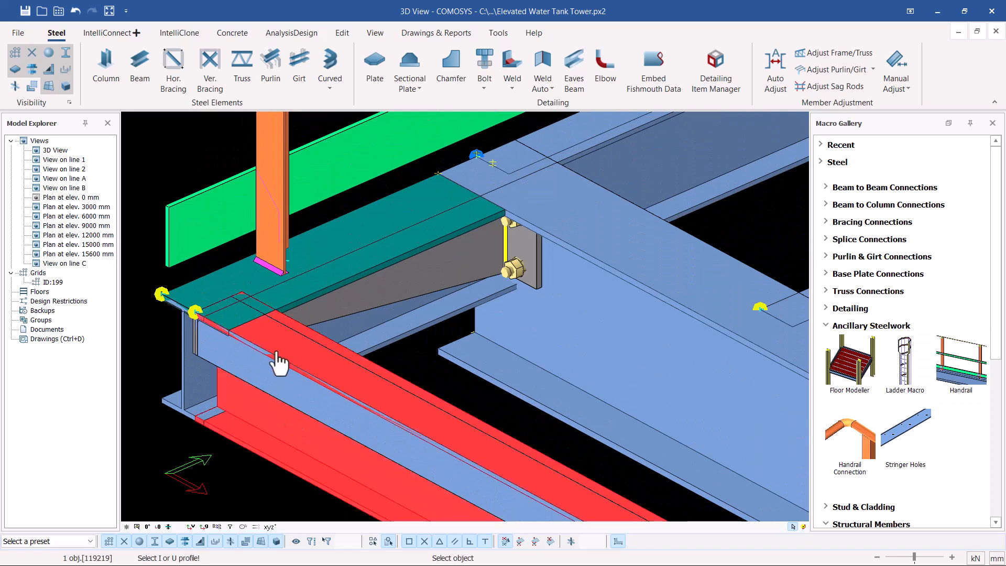
right_click(143, 274)
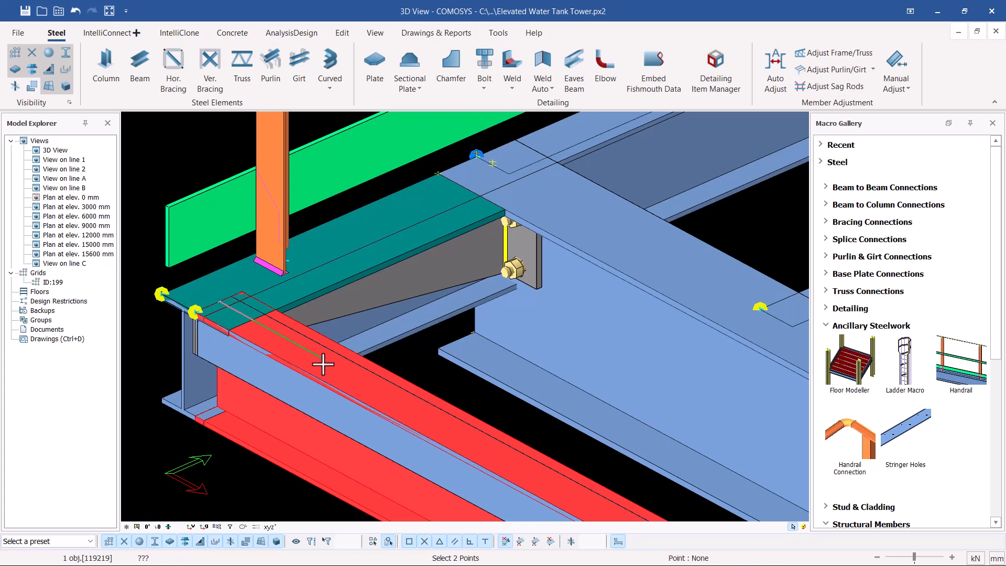
scroll(325, 361, down, 5)
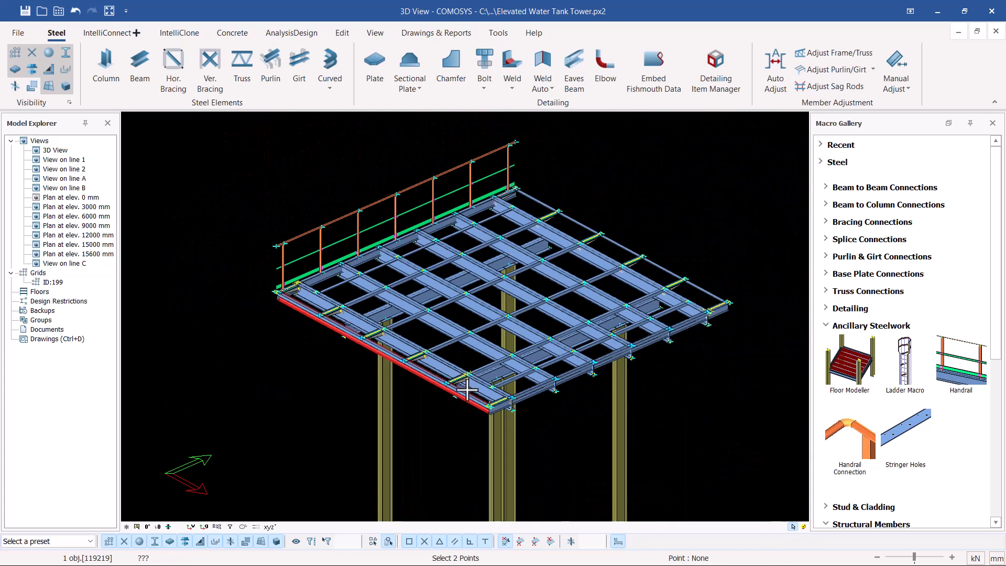
scroll(486, 402, up, 5)
scroll(486, 402, up, 2)
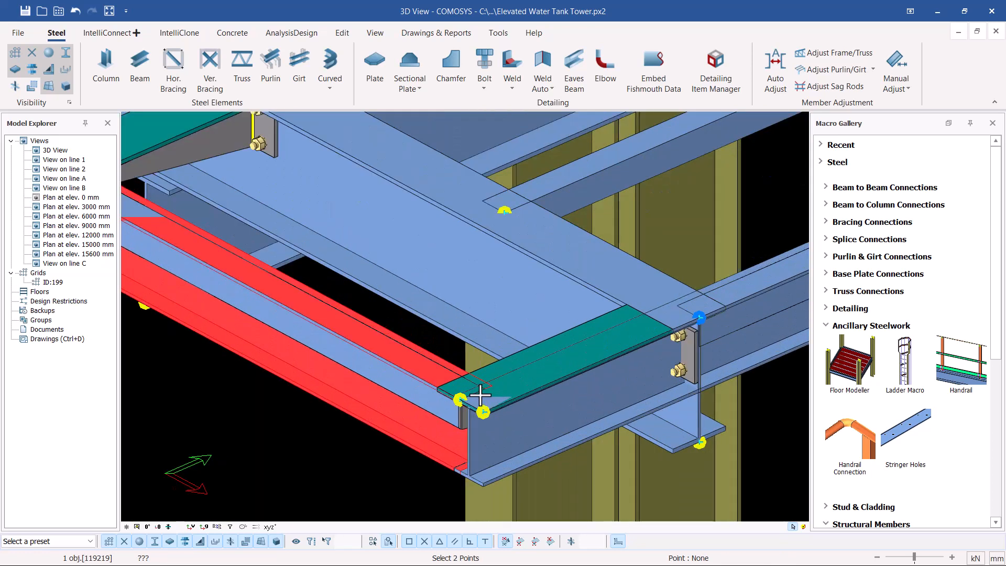
key(Escape)
key(Escape)
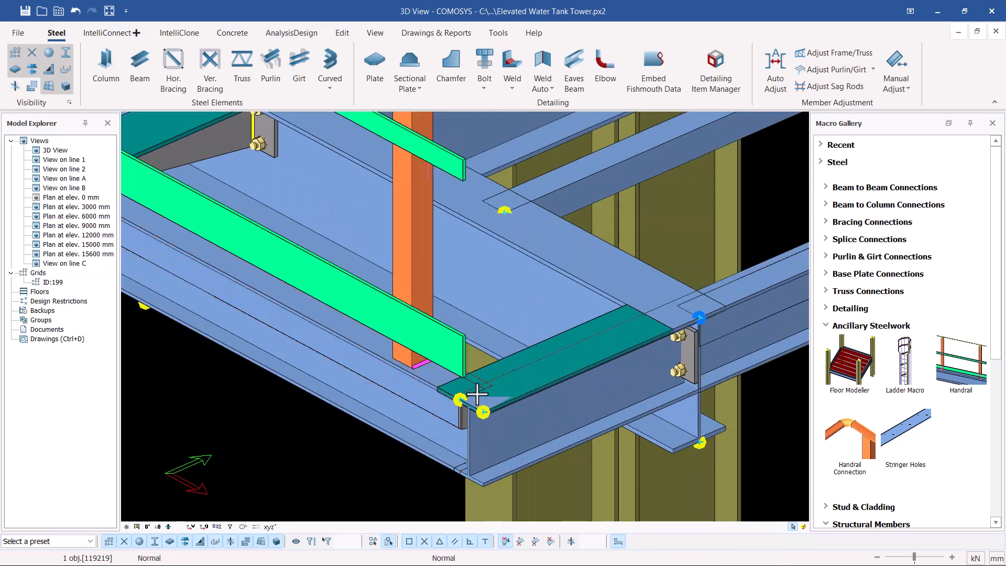
Try to place a third handrail on the outer beam parallel to the green axis, from the second handrail's corner to the far corner.
scroll(386, 426, down, 4)
click(429, 290)
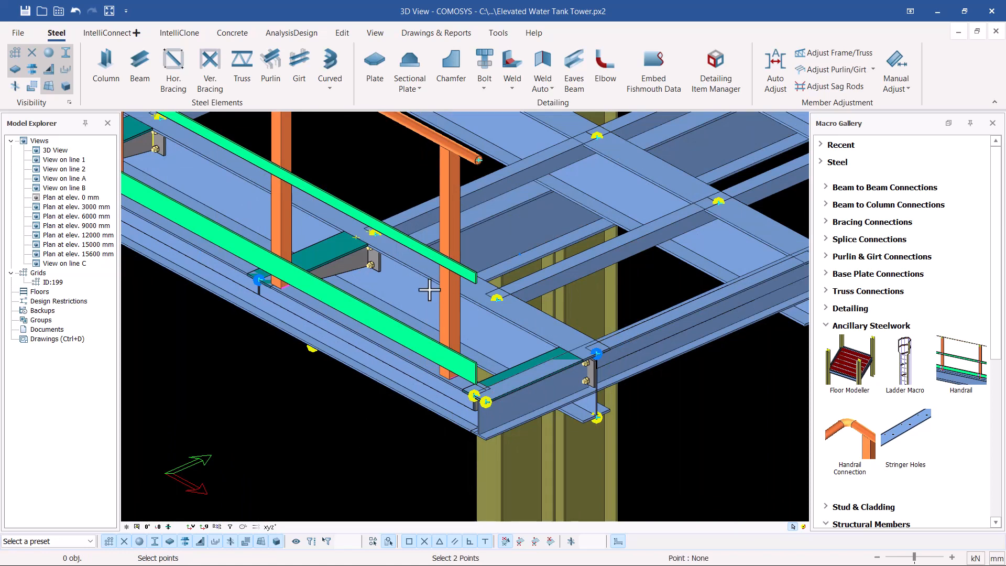
scroll(486, 426, up, 3)
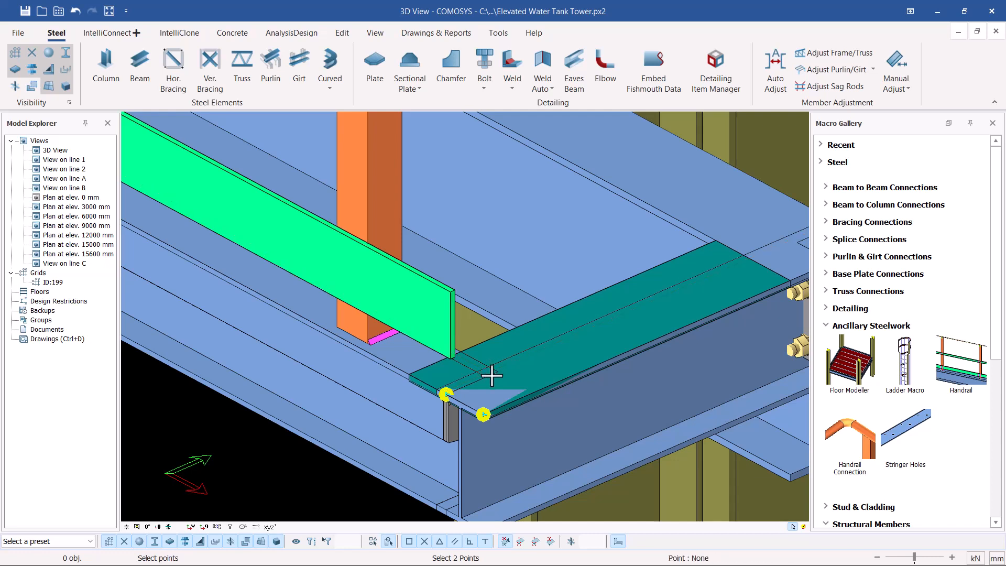
scroll(491, 376, up, 2)
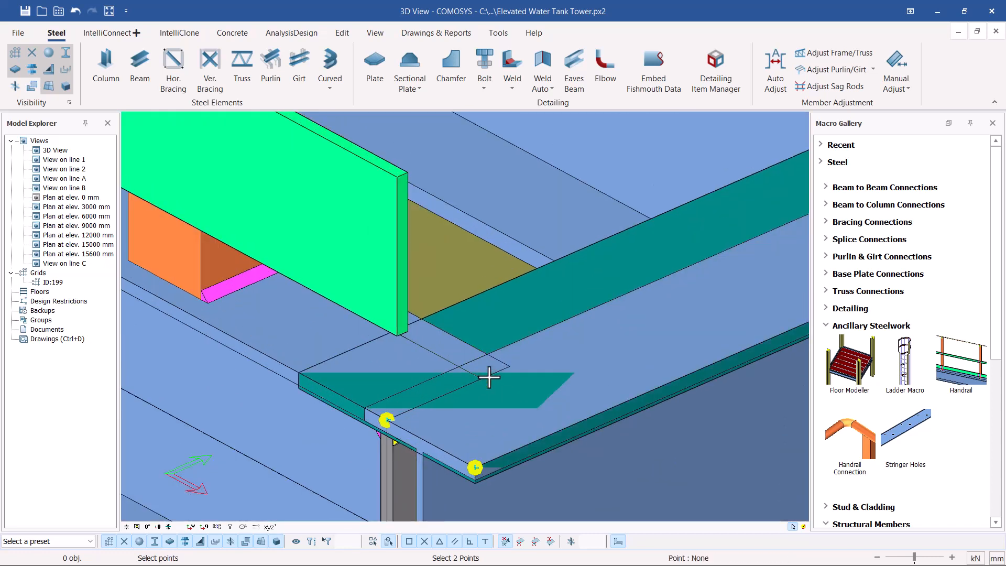
click(481, 382)
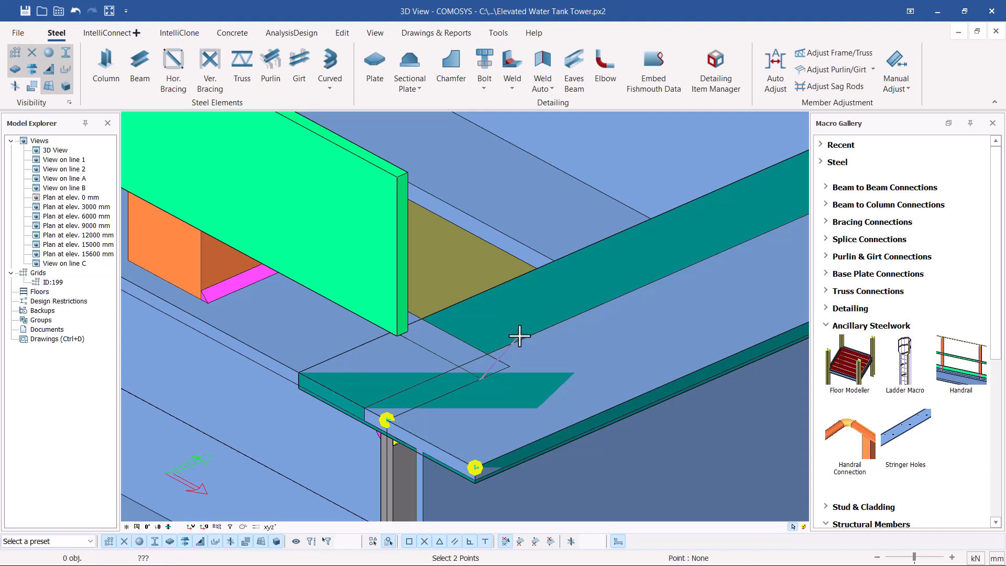
scroll(519, 336, down, 6)
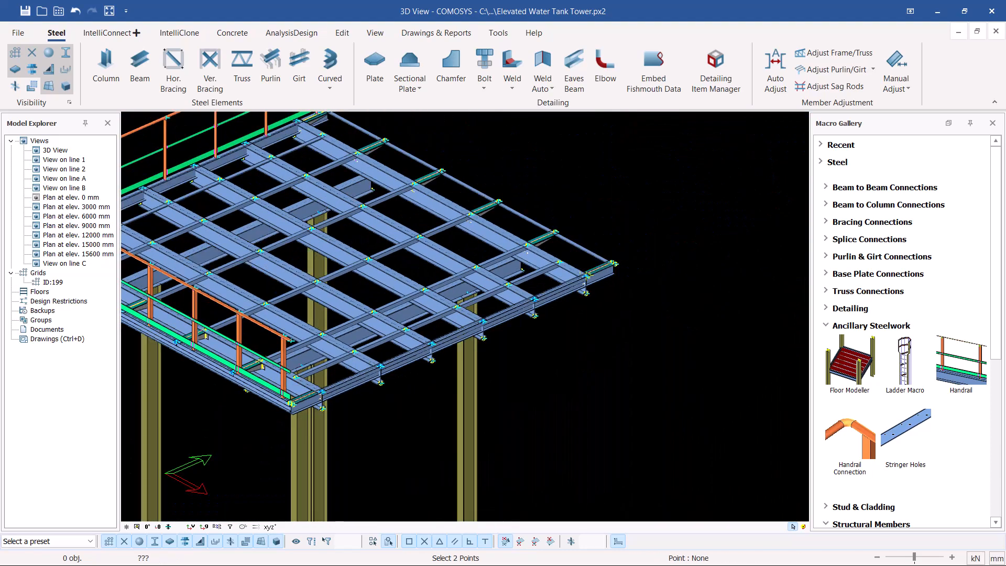
scroll(586, 280, up, 5)
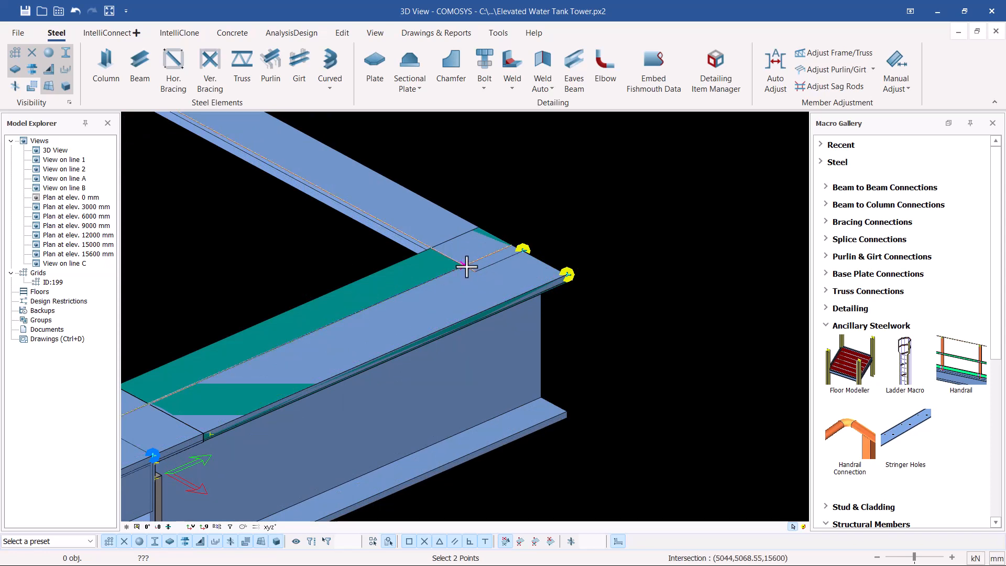
click(467, 266)
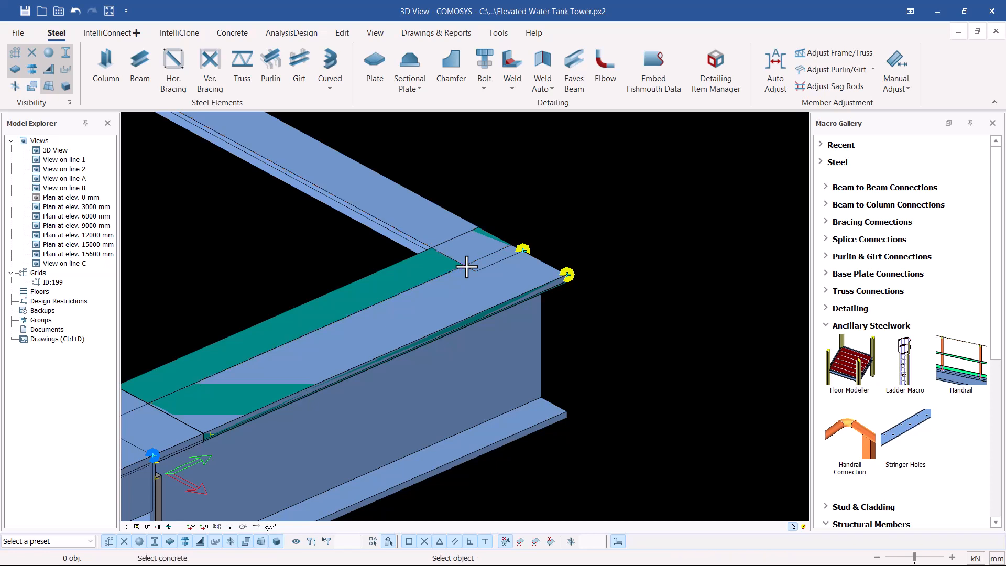
right_click(575, 221)
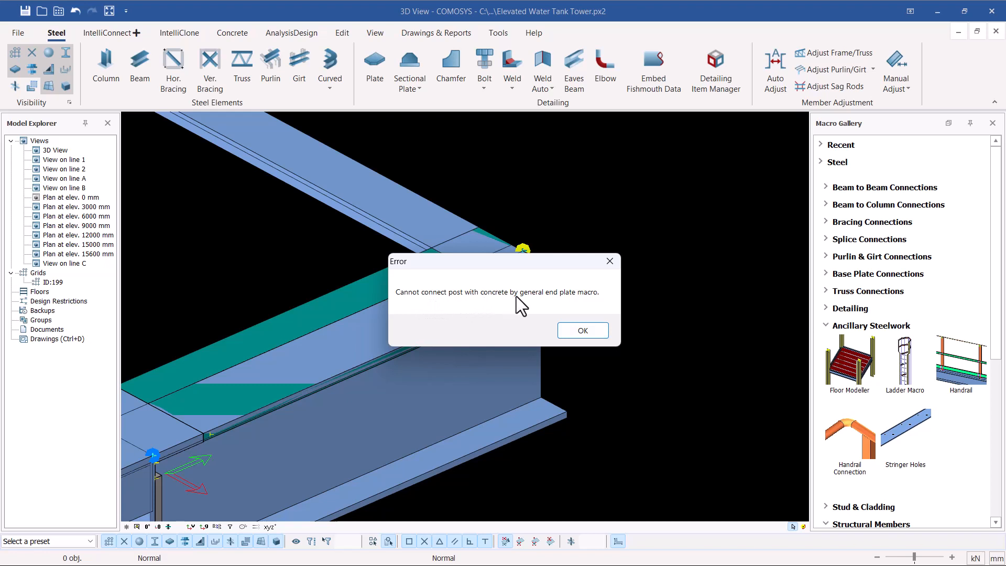
click(578, 332)
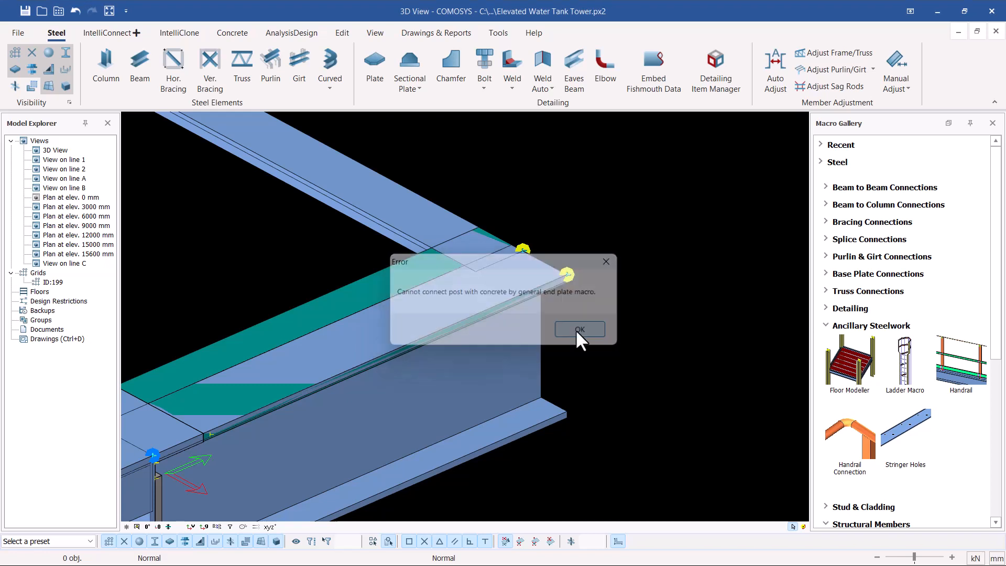
Place a handrail on the outer beam parallel to the green axis, from its far corner back to the second handrail's end, without selecting any concrete.
scroll(667, 233, down, 5)
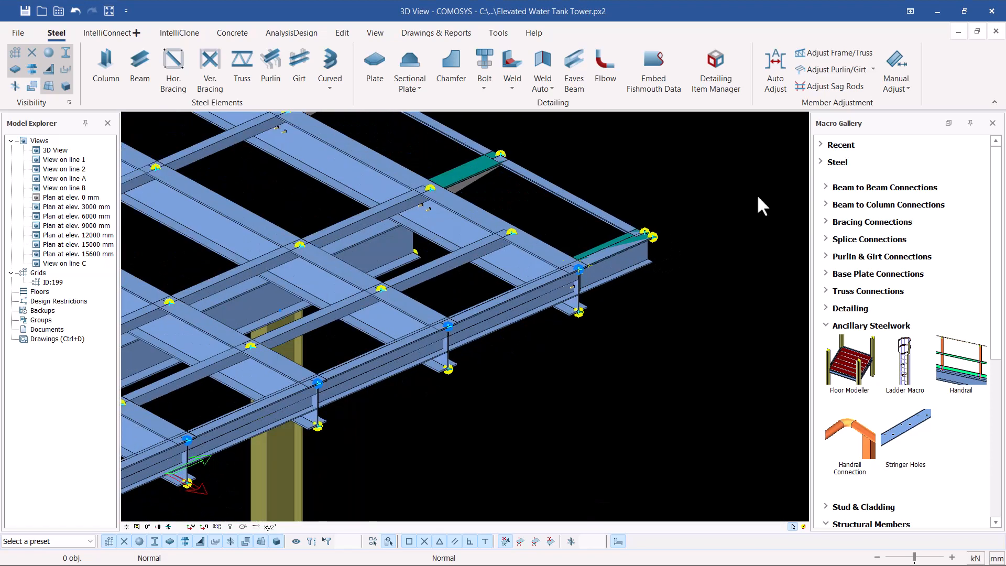
click(961, 361)
scroll(624, 283, up, 2)
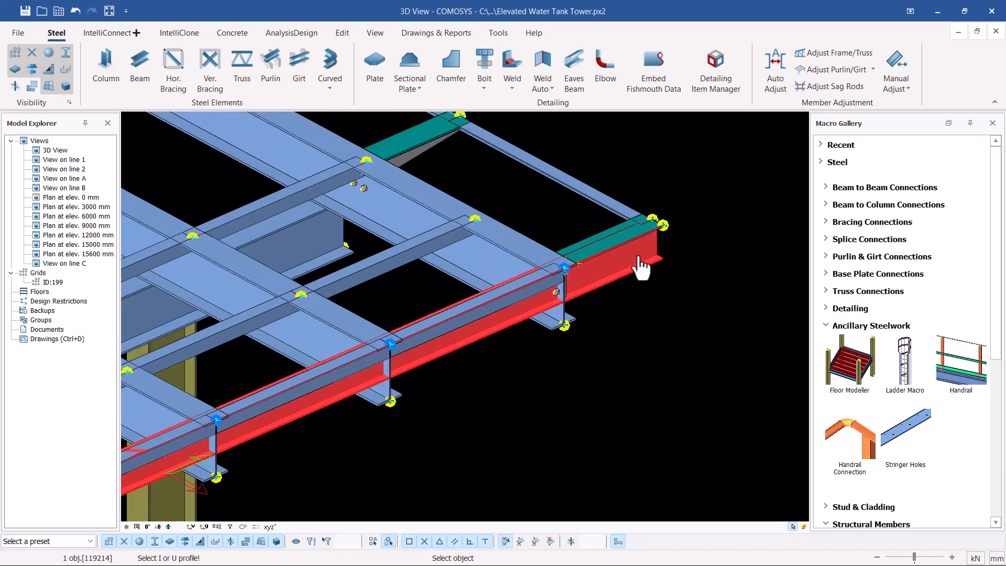
click(640, 269)
scroll(660, 241, up, 3)
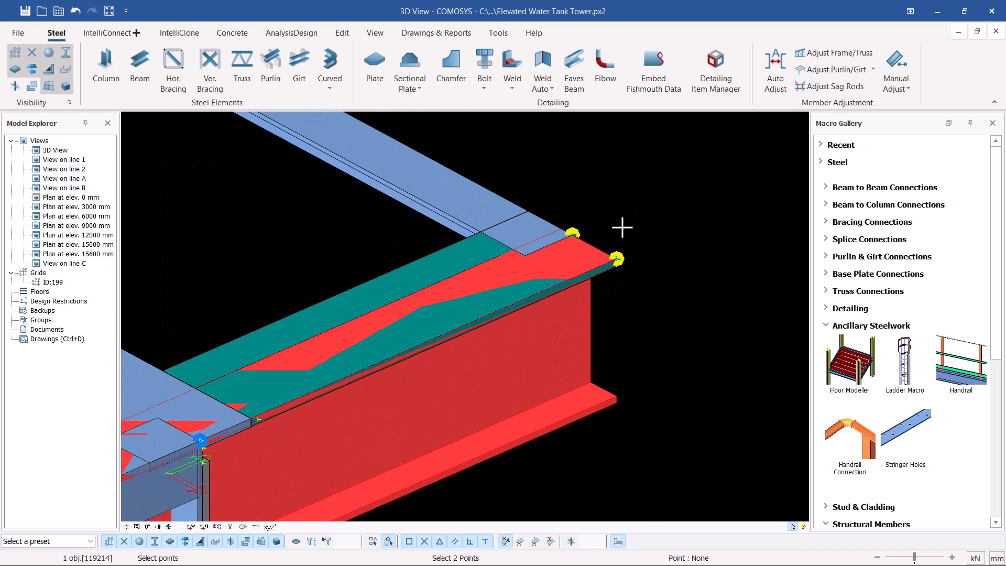
scroll(573, 236, up, 2)
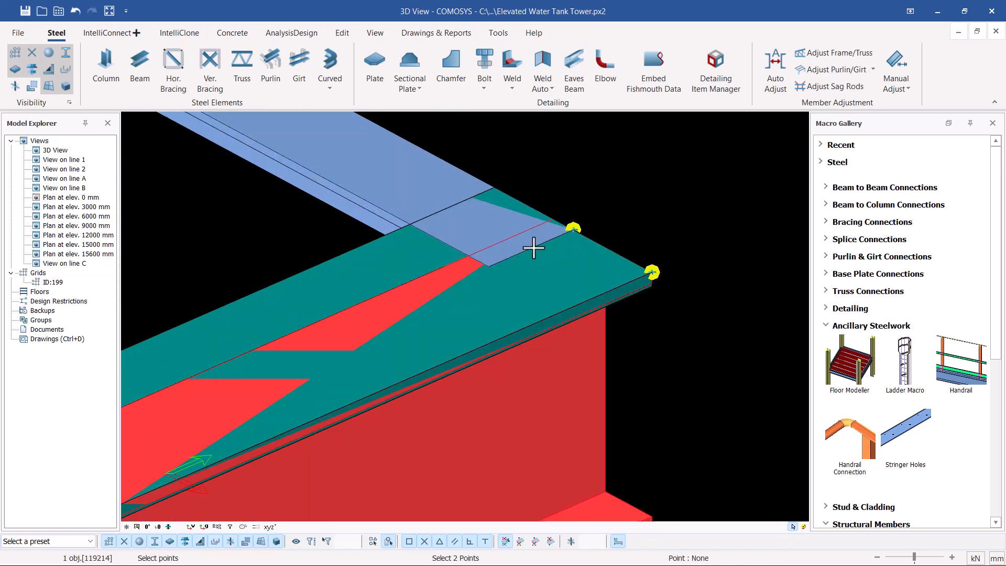
scroll(654, 224, down, 8)
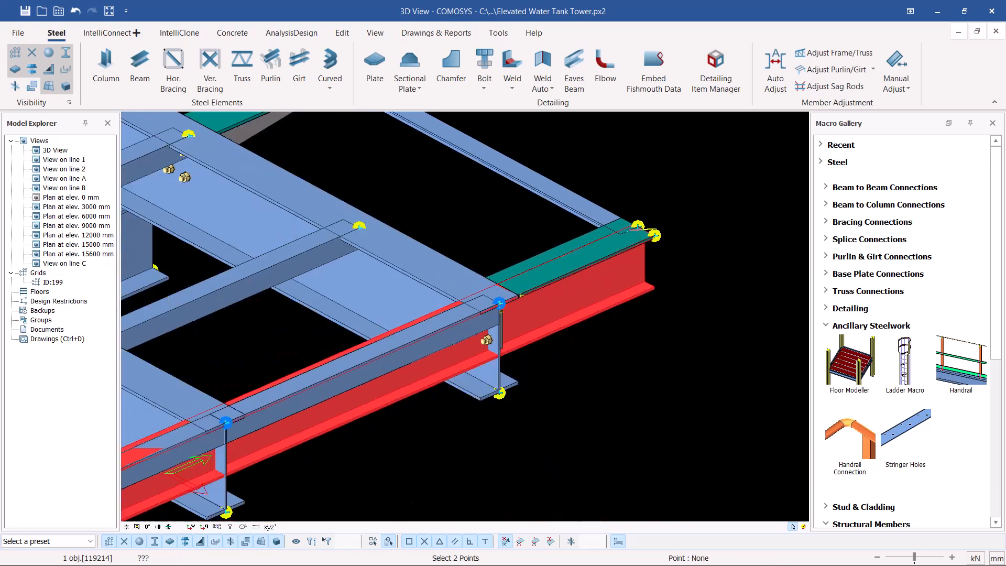
scroll(290, 381, up, 8)
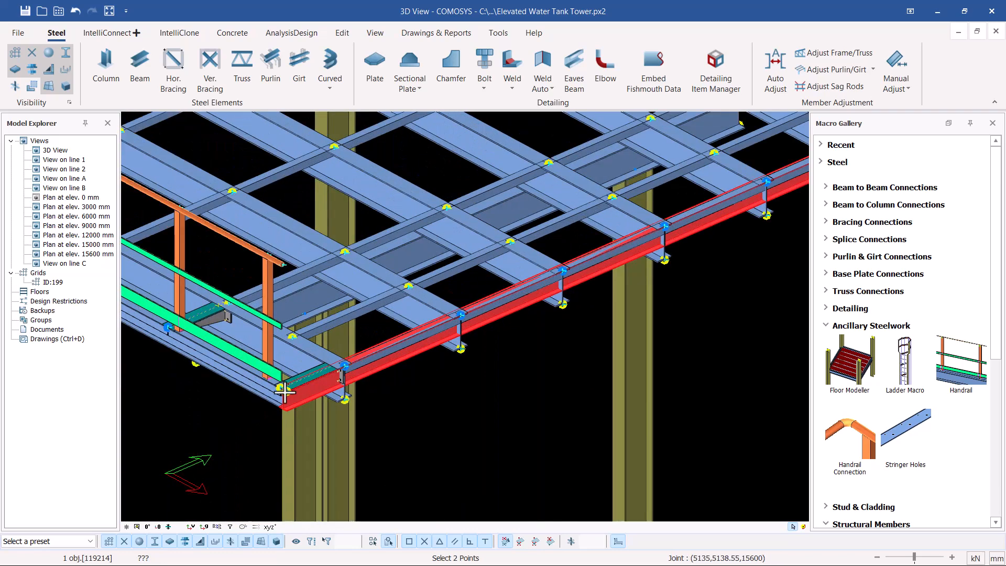
scroll(290, 381, up, 2)
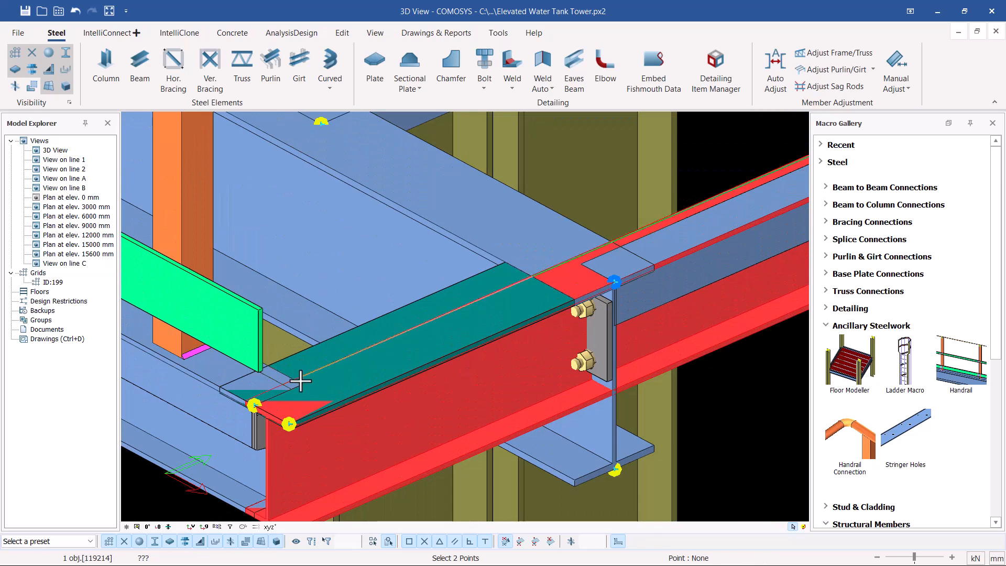
key(Escape)
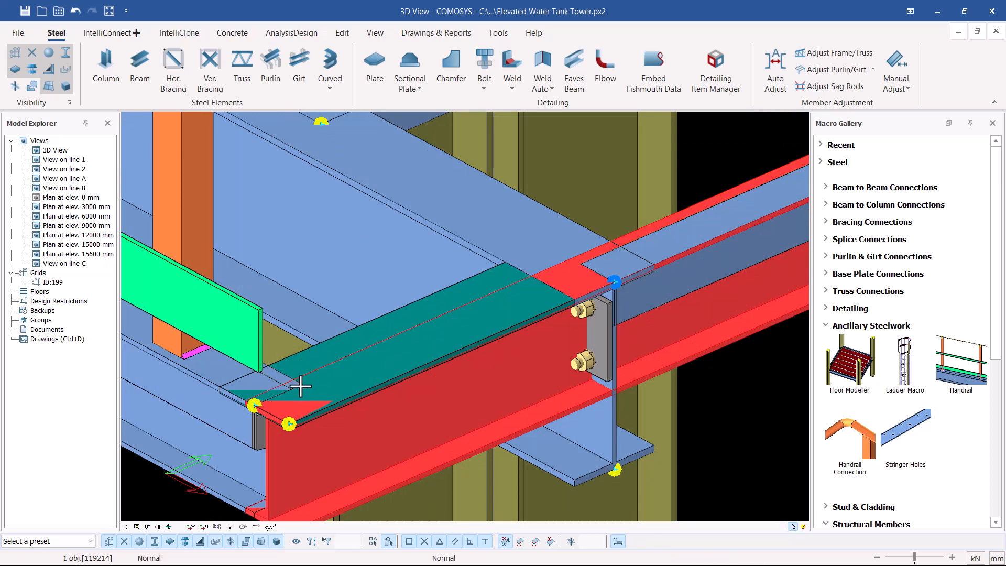
Examine the corner where the second and third handrails meet, checking toe plates, mid rails and top rails, and the new handrail's far end.
scroll(286, 398, down, 3)
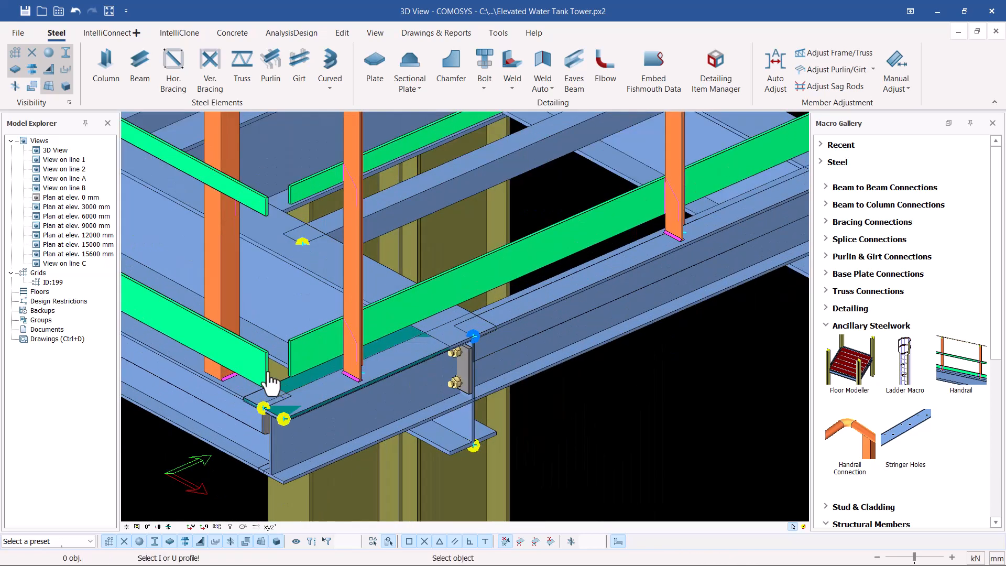
scroll(271, 385, up, 1)
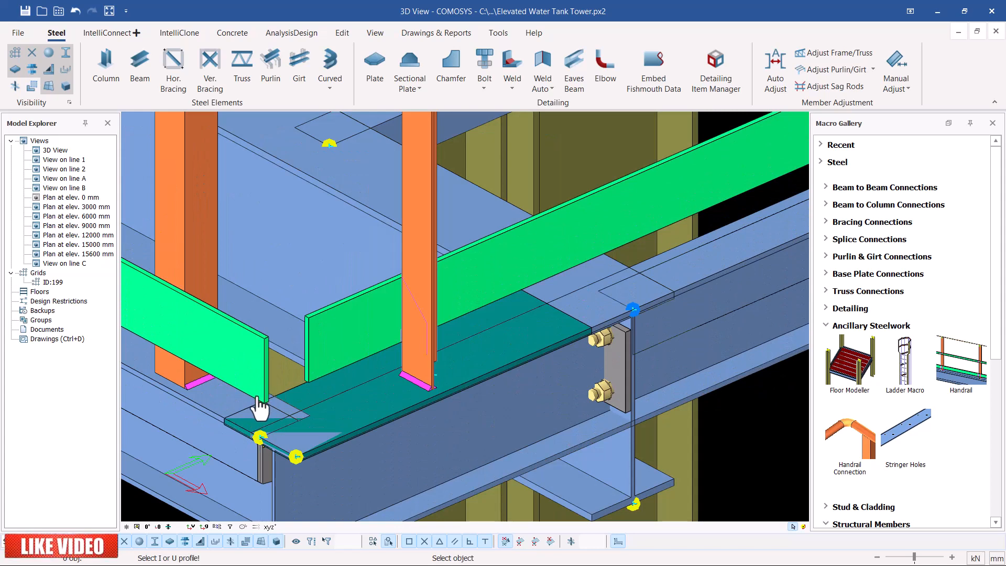
scroll(260, 406, up, 2)
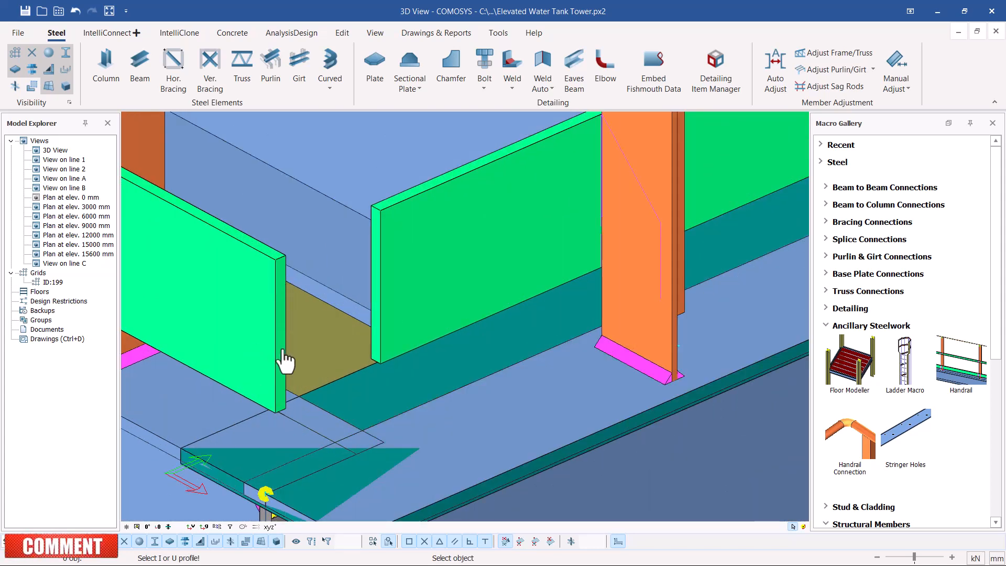
scroll(294, 370, down, 3)
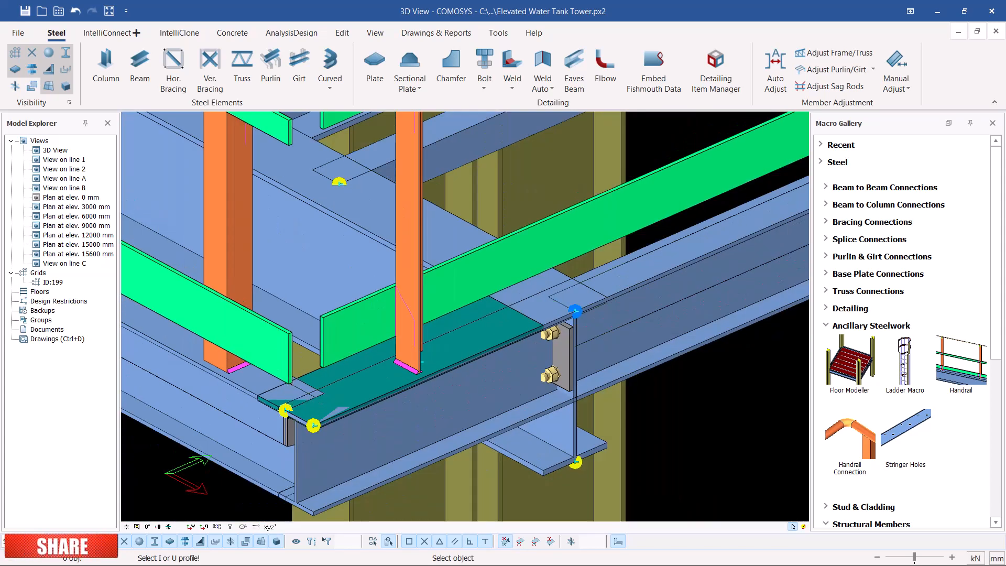
scroll(306, 371, down, 2)
scroll(331, 170, down, 2)
scroll(317, 211, up, 3)
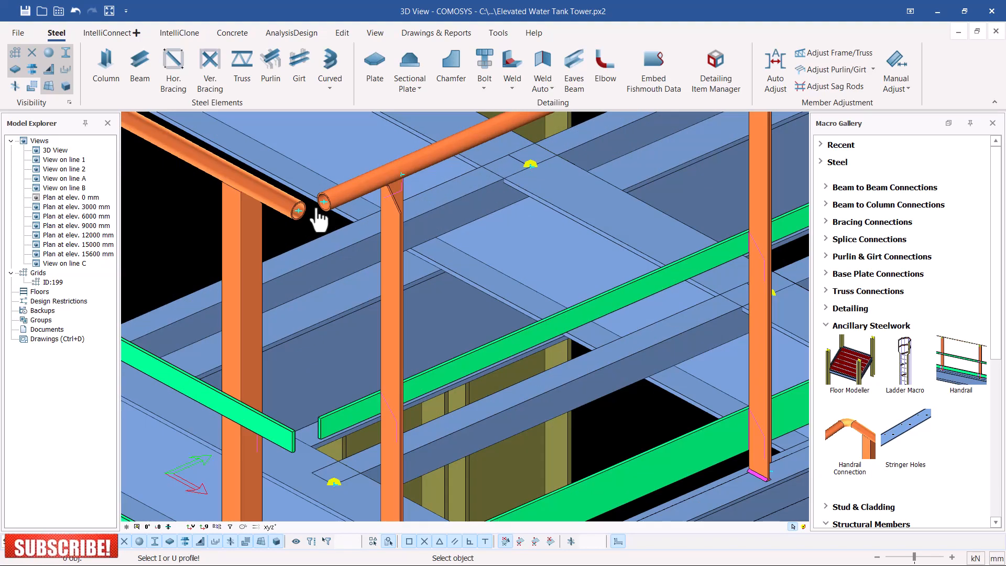
scroll(317, 218, down, 4)
scroll(721, 175, up, 3)
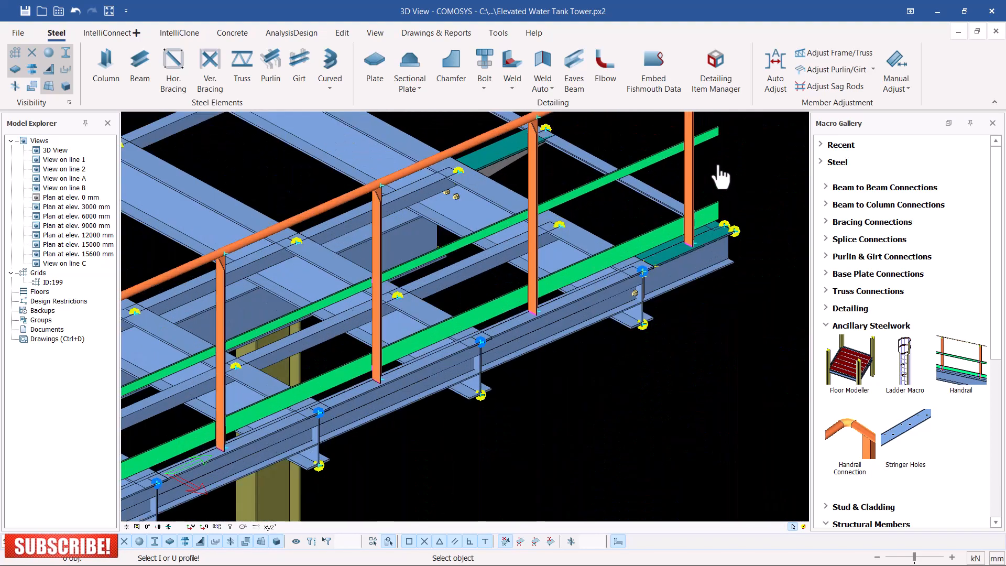
key(Escape)
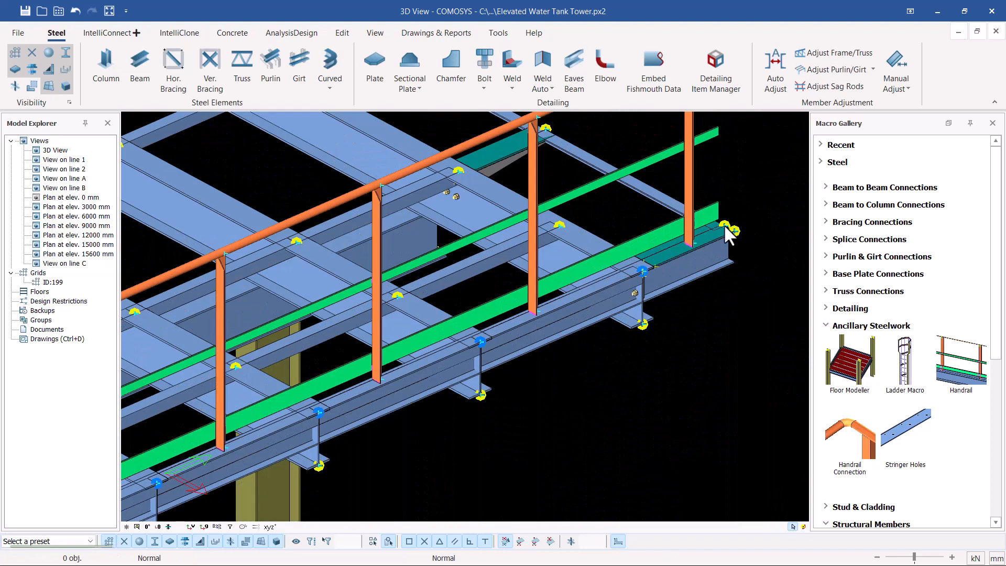
Model a beam along the remaining open platform edge parallel to the red axis, between the joints at its two end corners.
click(724, 224)
middle_drag(724, 225, 679, 227)
scroll(238, 401, down, 4)
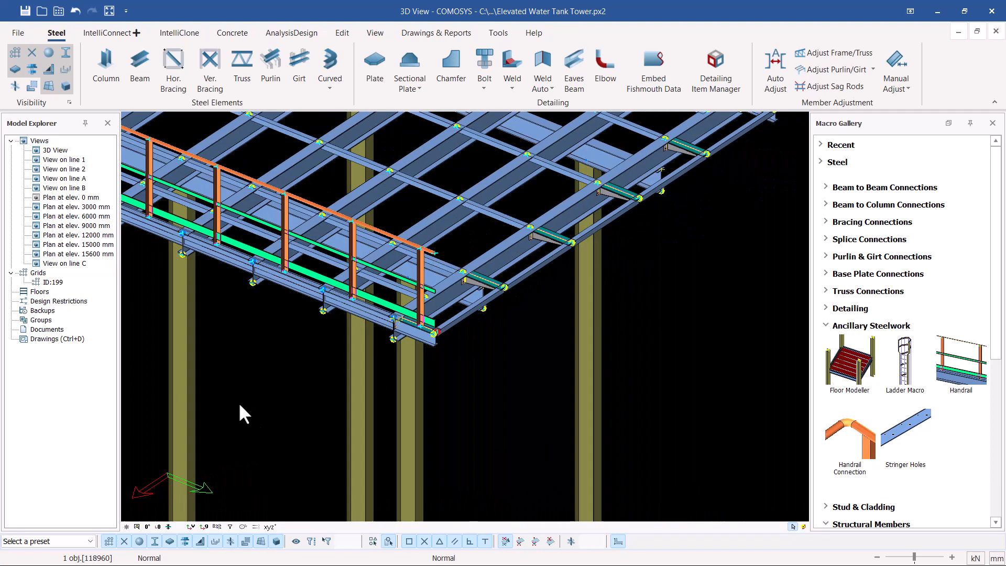
scroll(375, 351, up, 5)
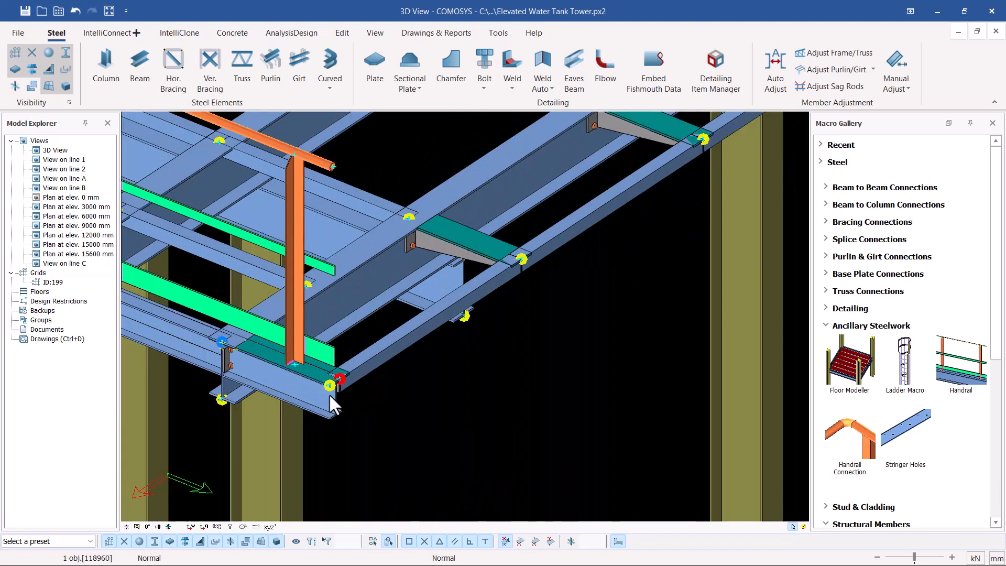
scroll(330, 398, up, 2)
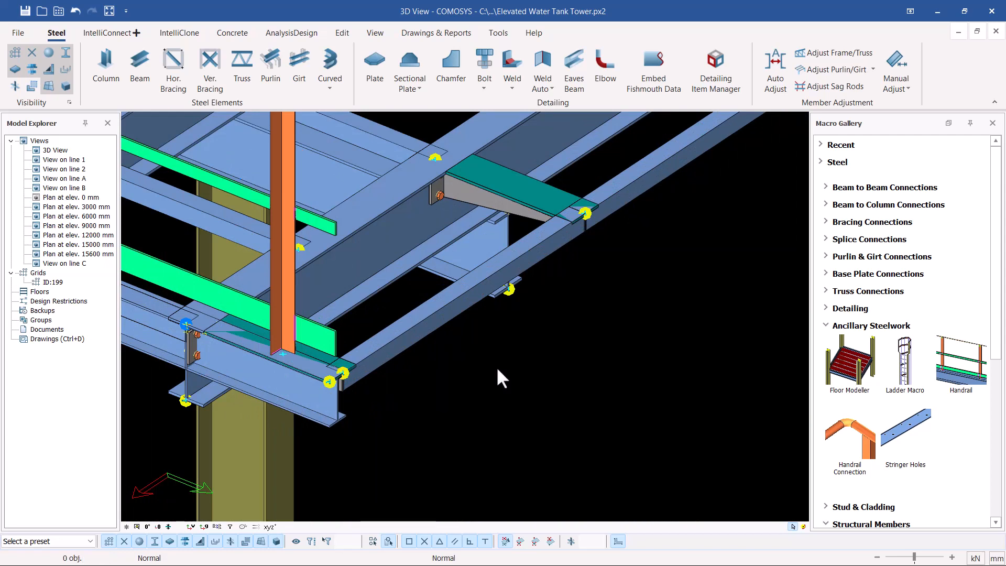
click(139, 67)
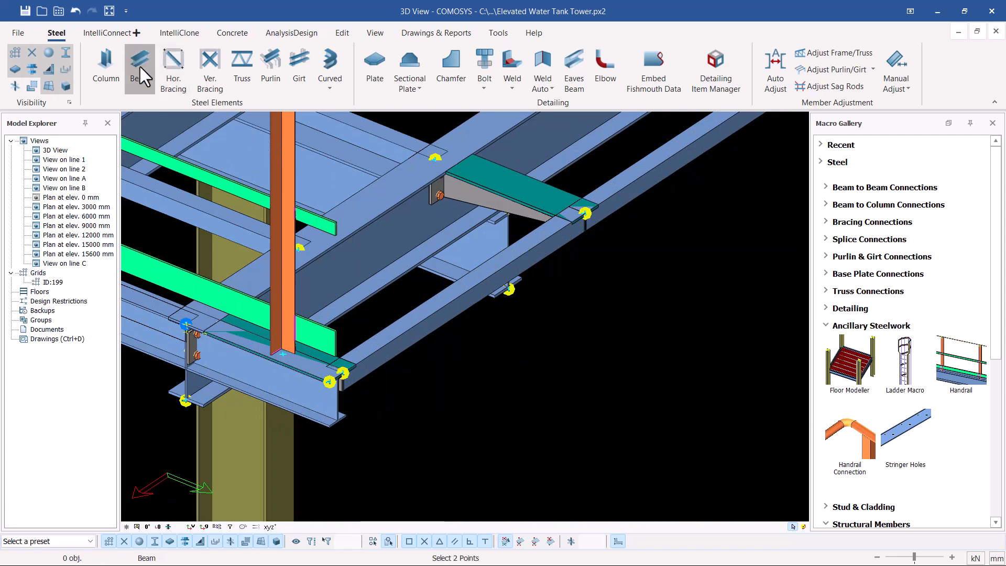
scroll(338, 388, up, 2)
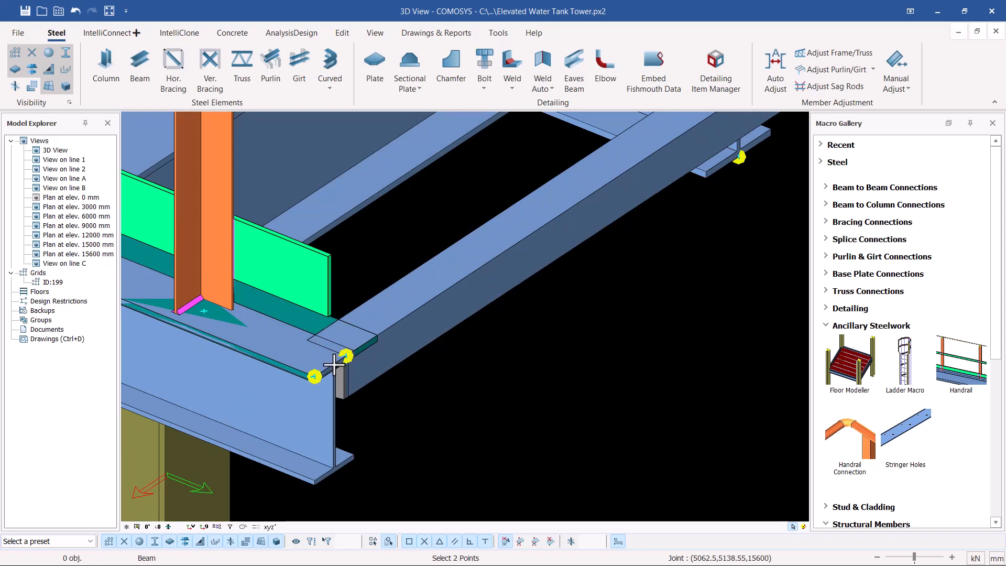
scroll(338, 362, up, 1)
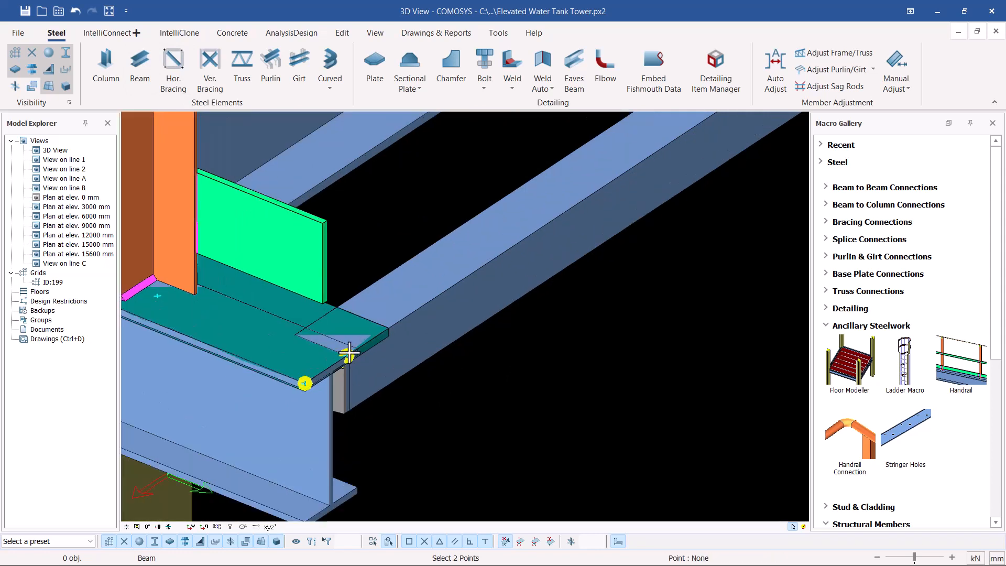
scroll(348, 354, down, 5)
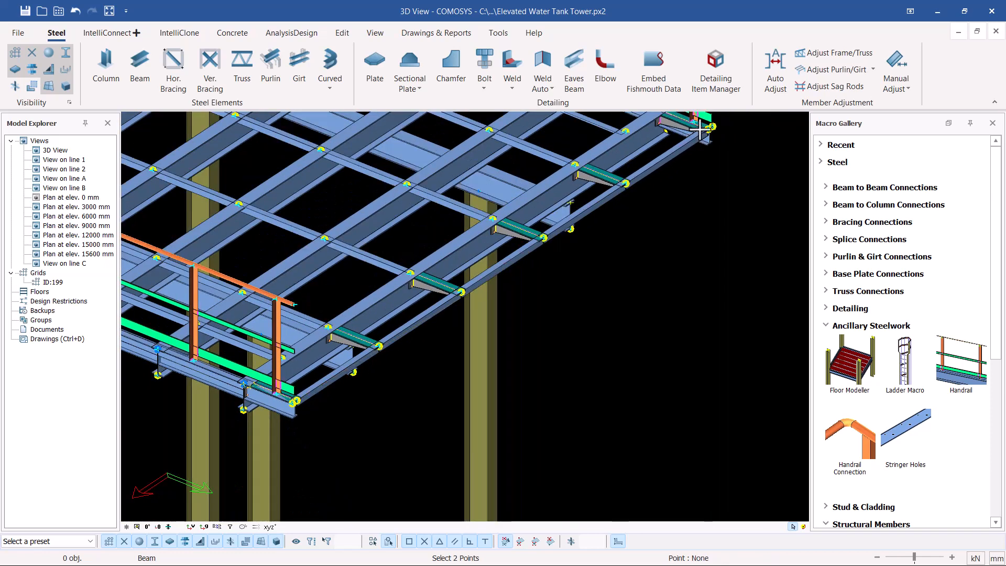
scroll(699, 128, up, 5)
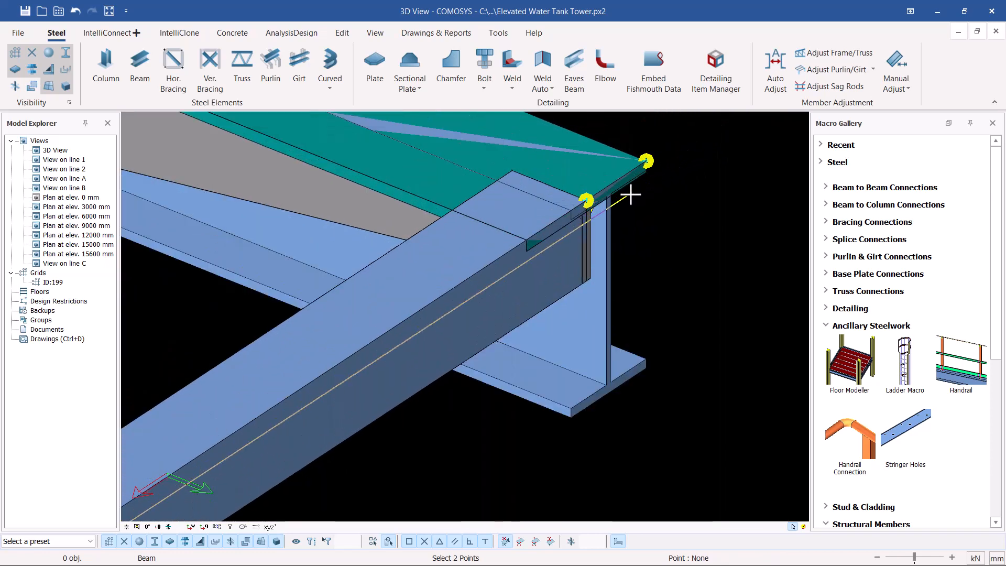
click(586, 199)
scroll(735, 206, down, 3)
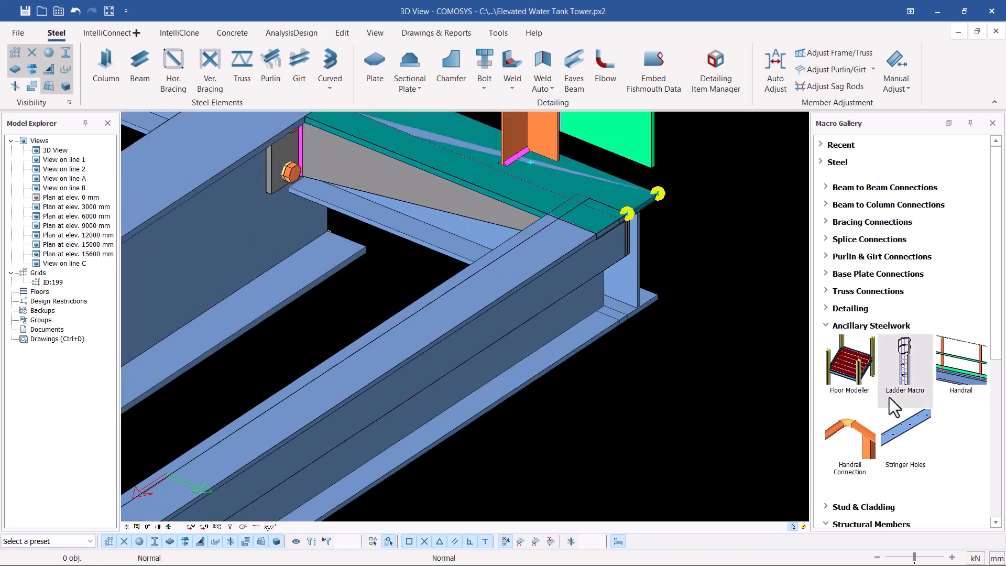
Place a handrail on the newly modelled edge beam parallel to the red axis, between its two end corners, without selecting any concrete.
click(961, 362)
click(571, 361)
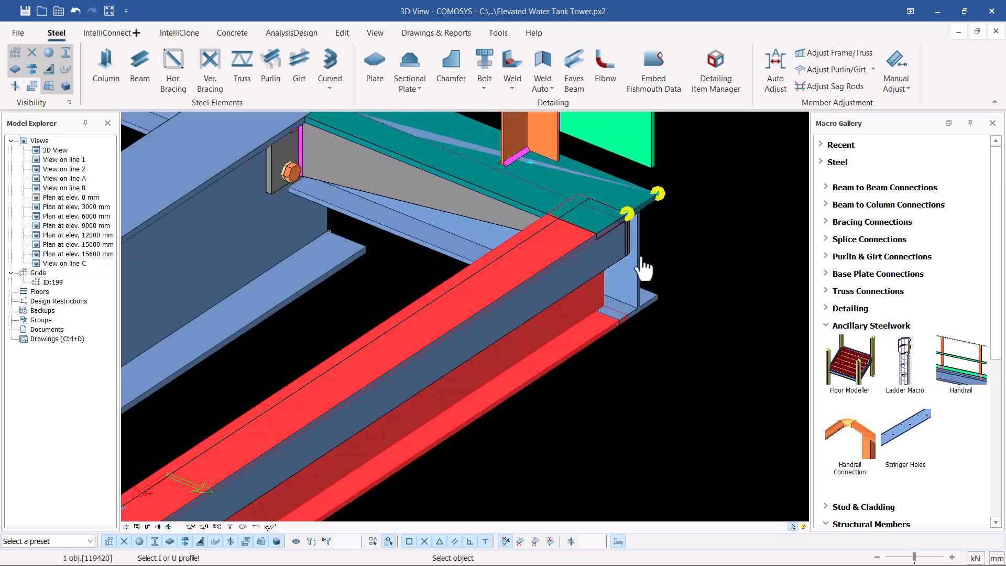
scroll(611, 224, up, 1)
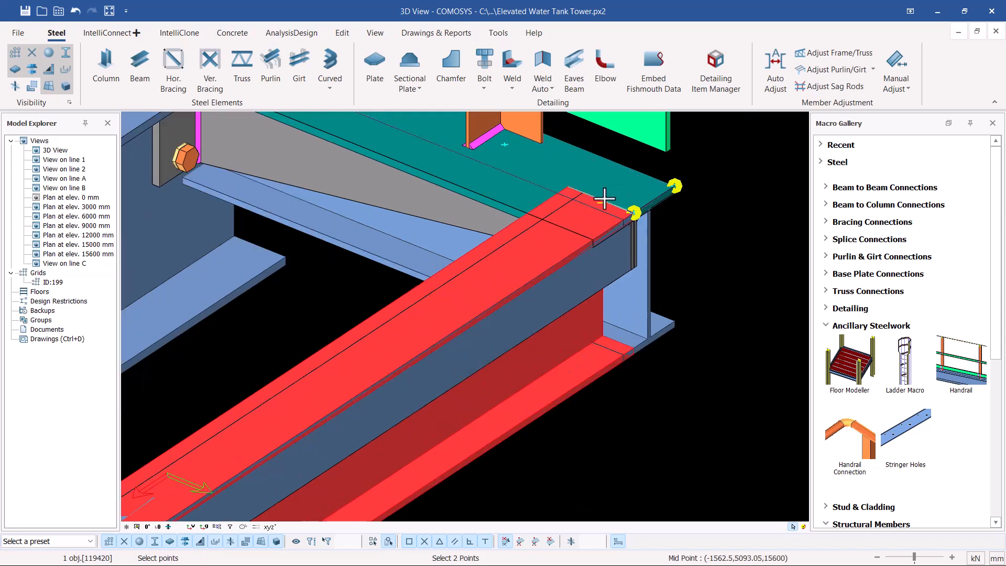
scroll(633, 207, down, 10)
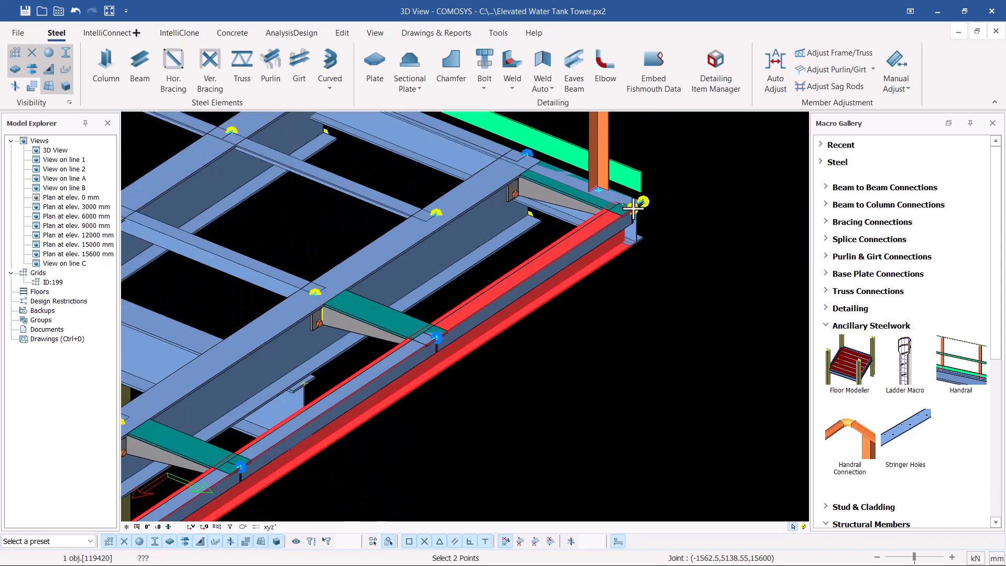
scroll(634, 208, down, 3)
scroll(306, 434, up, 8)
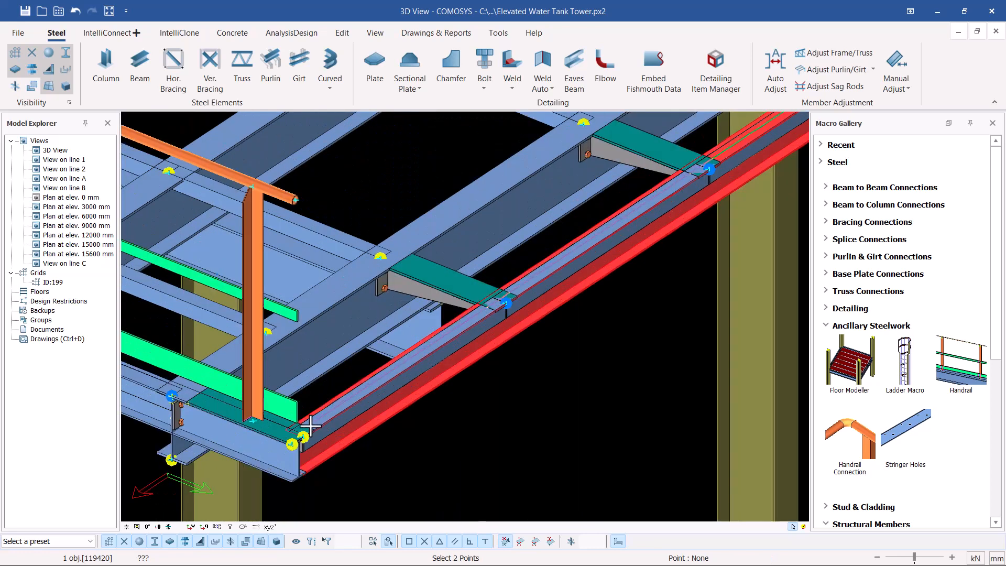
scroll(307, 433, up, 3)
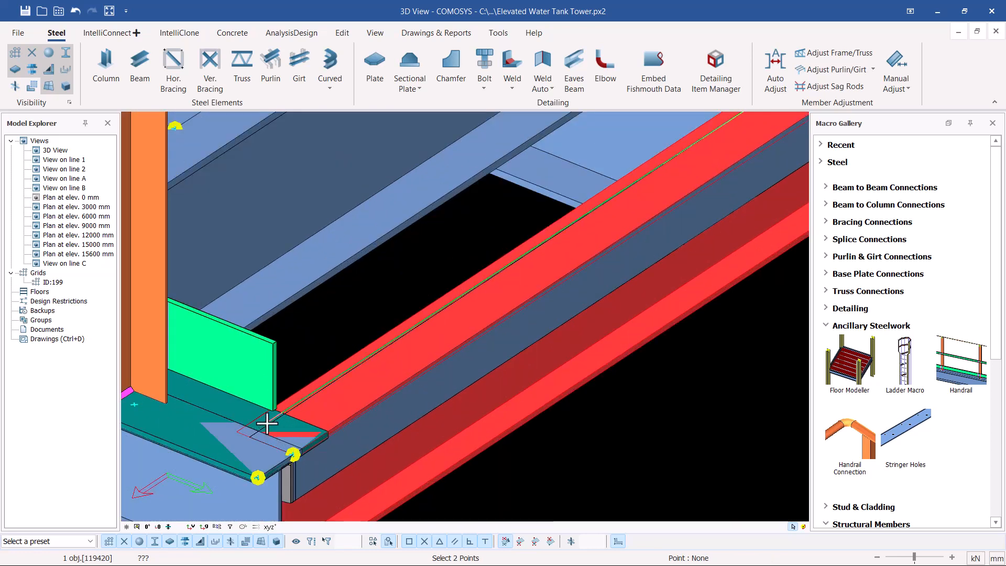
click(299, 419)
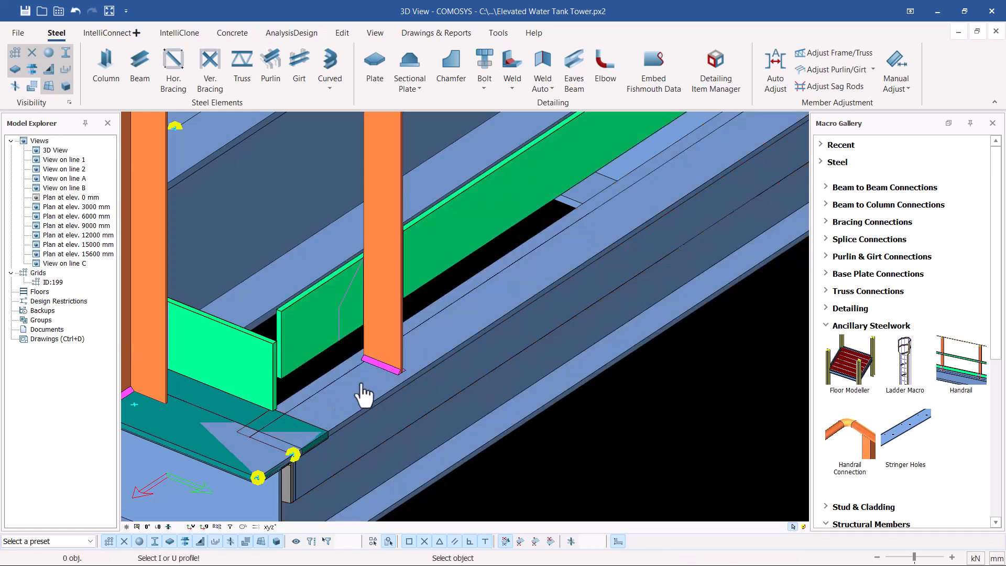
scroll(333, 374, down, 4)
scroll(364, 387, down, 5)
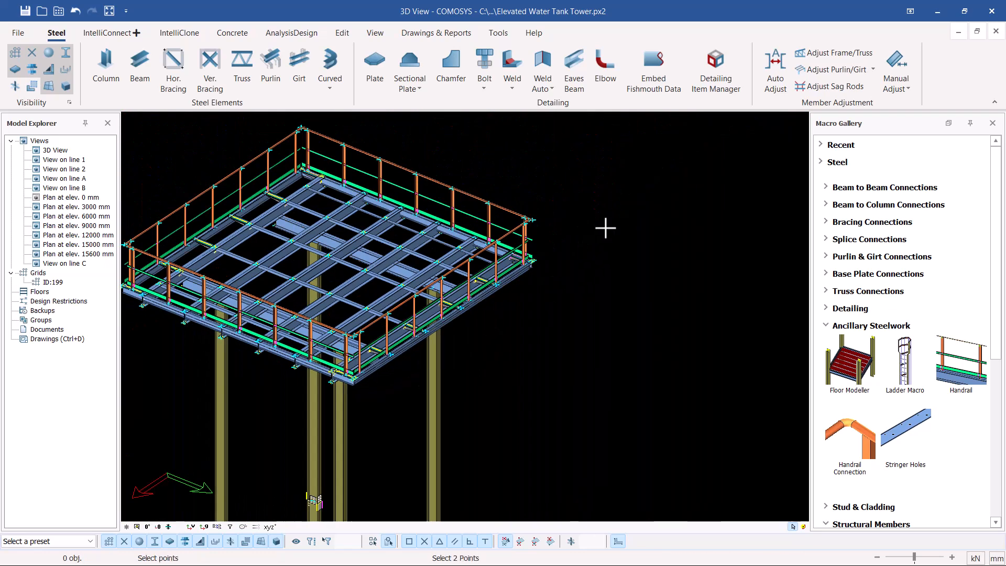
key(Escape)
Set the post profile type to Pipe for the handrail along the rear platform edge parallel to the green axis.
scroll(501, 208, up, 2)
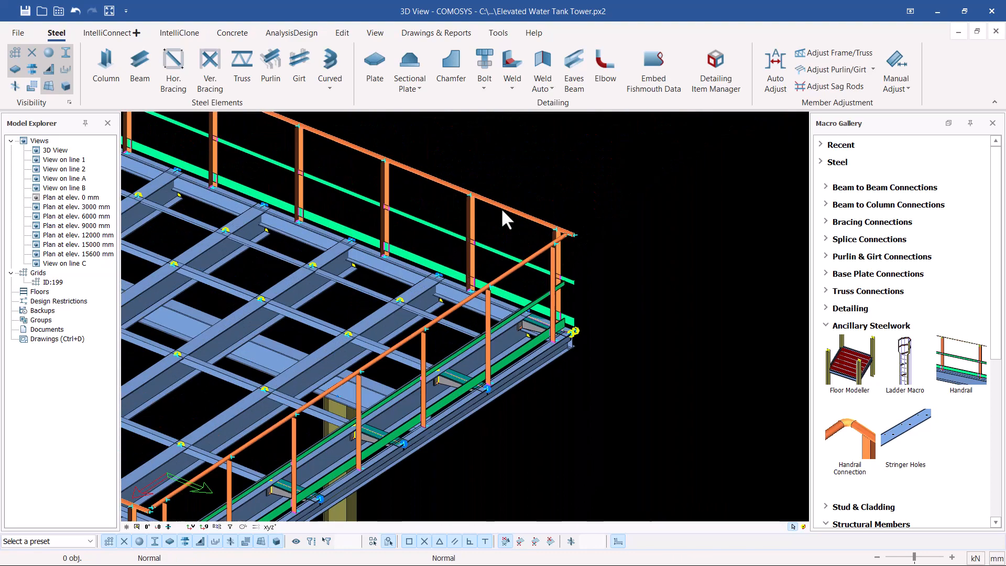
scroll(665, 275, up, 1)
scroll(668, 276, down, 3)
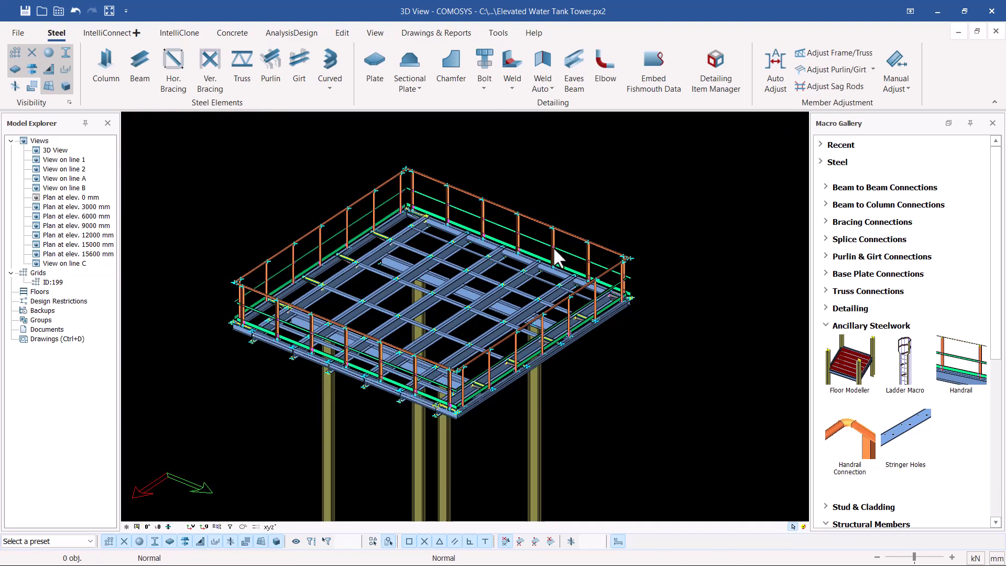
scroll(406, 171, up, 4)
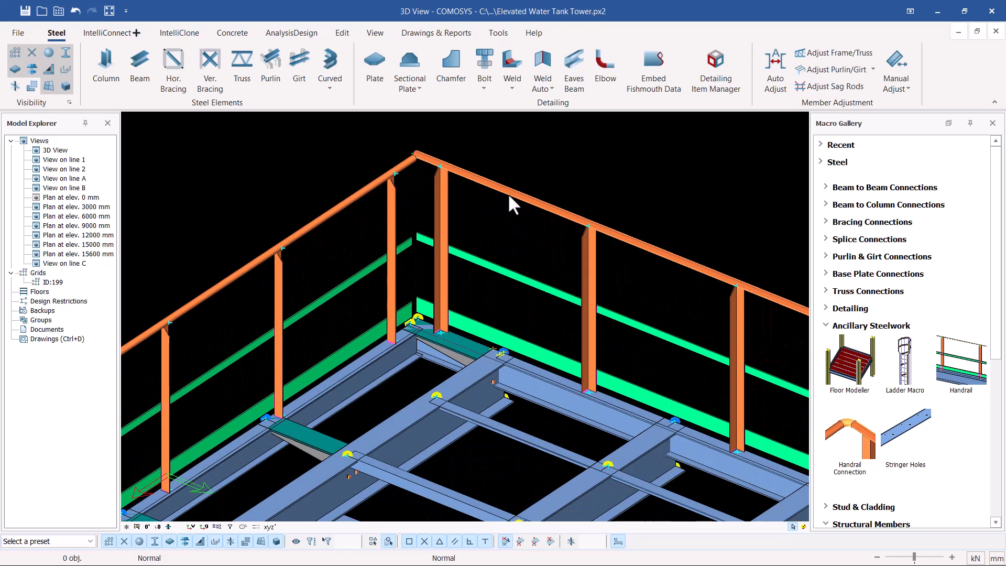
click(509, 192)
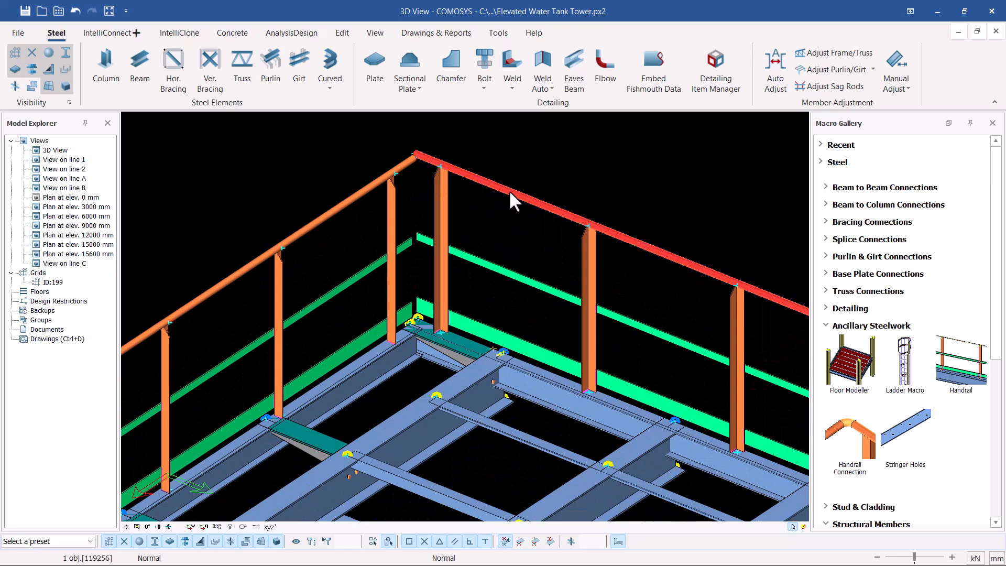
click(510, 193)
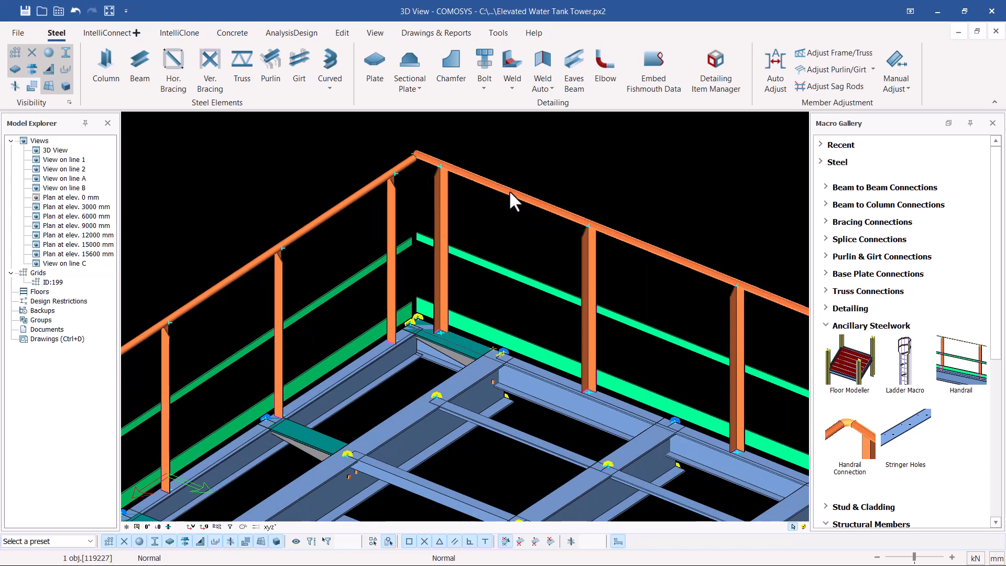
double_click(509, 193)
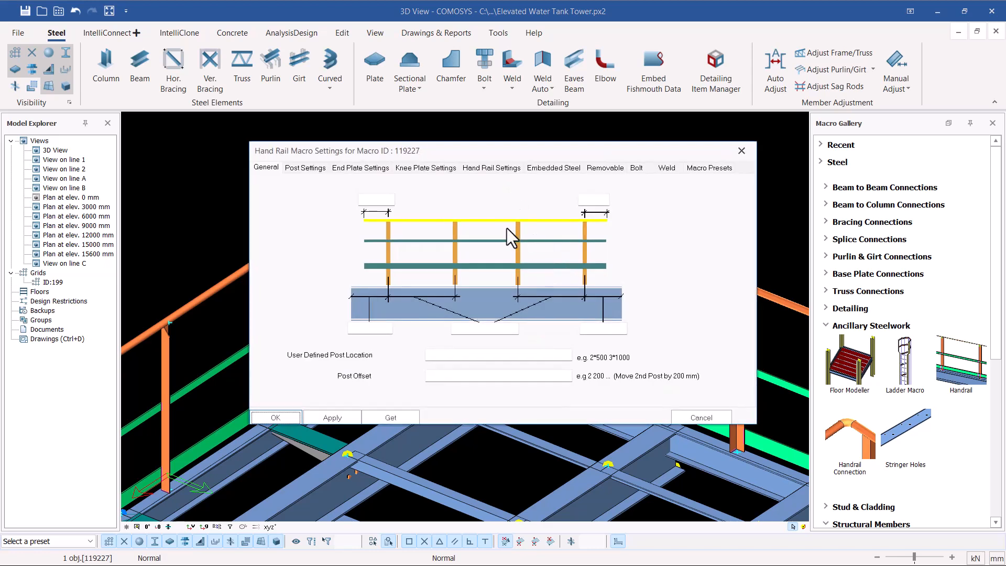
click(264, 164)
click(293, 166)
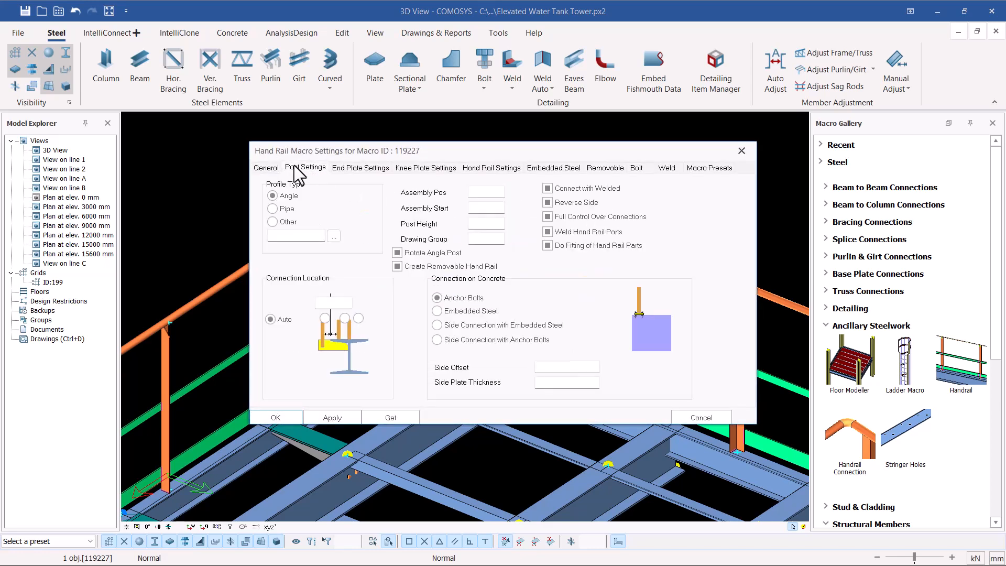
click(283, 211)
click(277, 417)
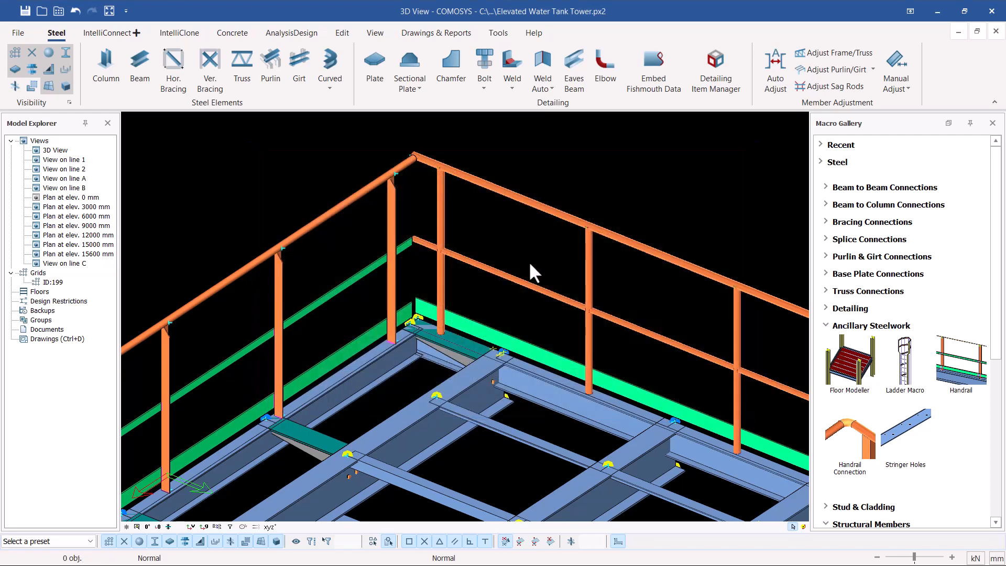
Change the posts to the Pipe profile on the adjoining rear handrail that runs parallel to the red axis.
scroll(492, 278, down, 2)
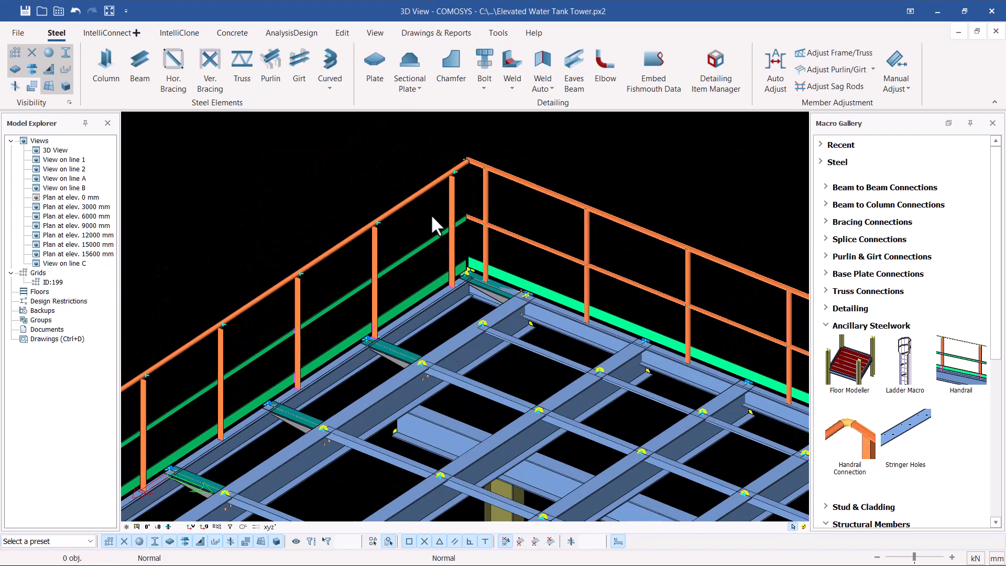
double_click(413, 194)
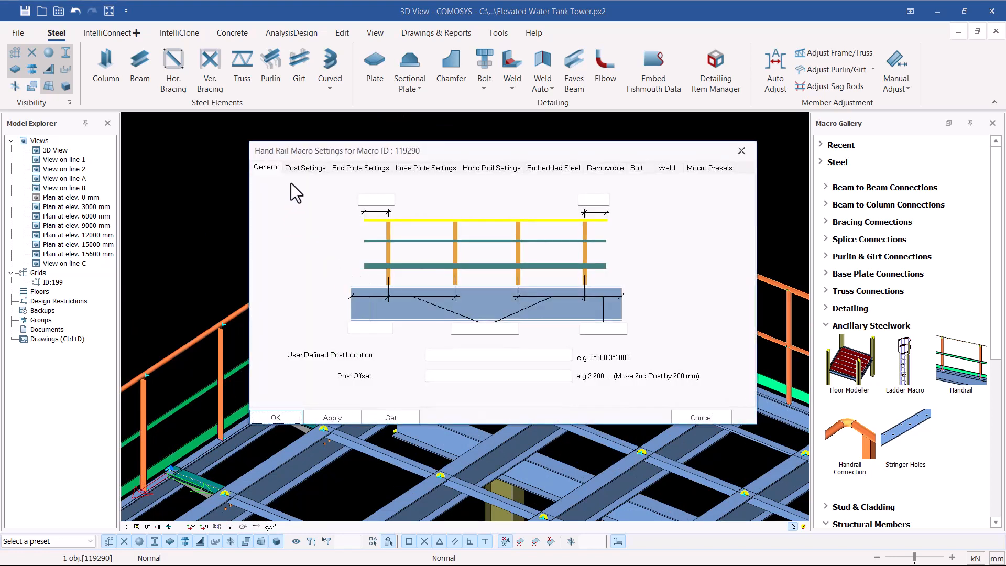
click(300, 168)
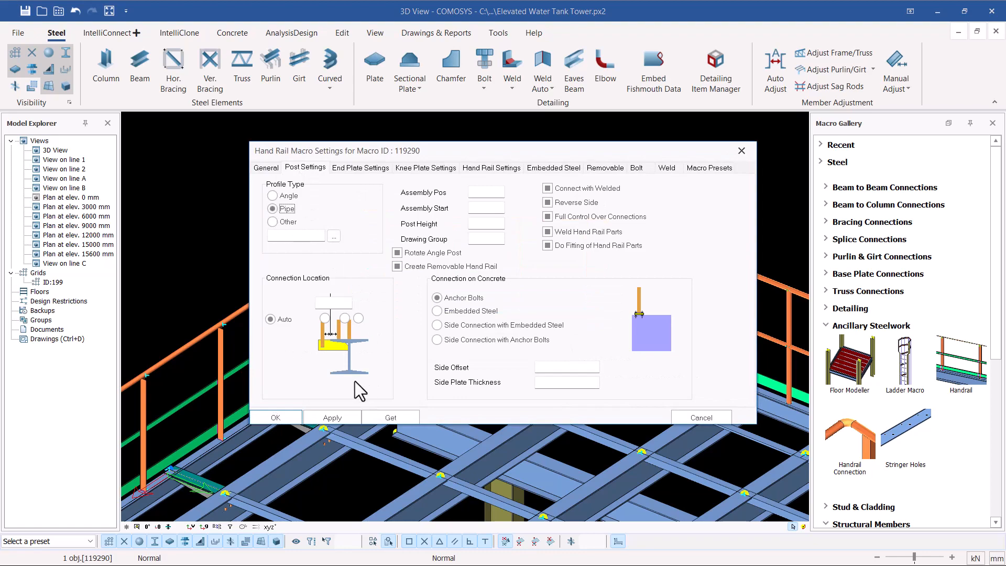
click(291, 418)
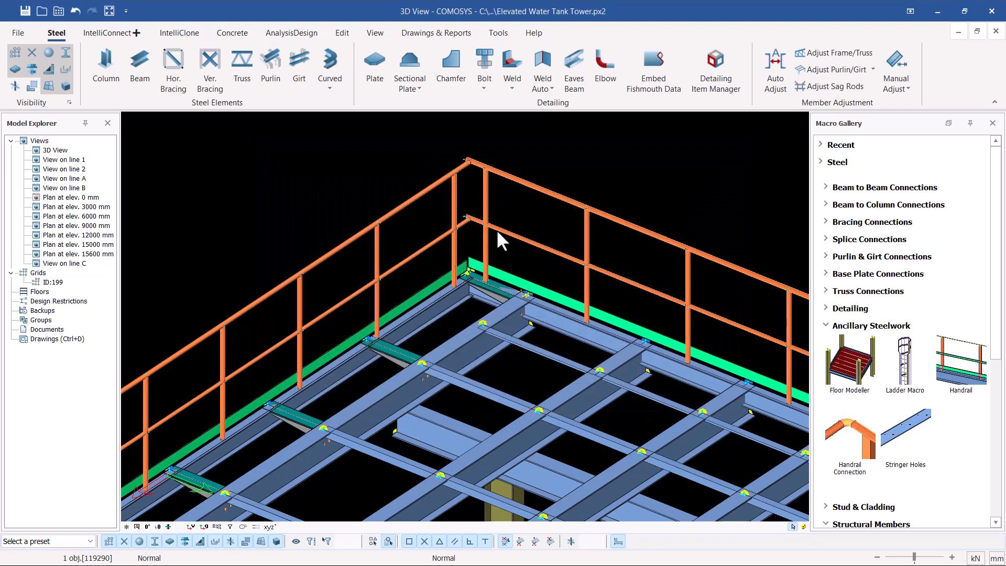
click(568, 176)
Switch the front handrail parallel to the green axis to Pipe posts in its macro settings.
scroll(568, 175, down, 5)
scroll(321, 341, up, 10)
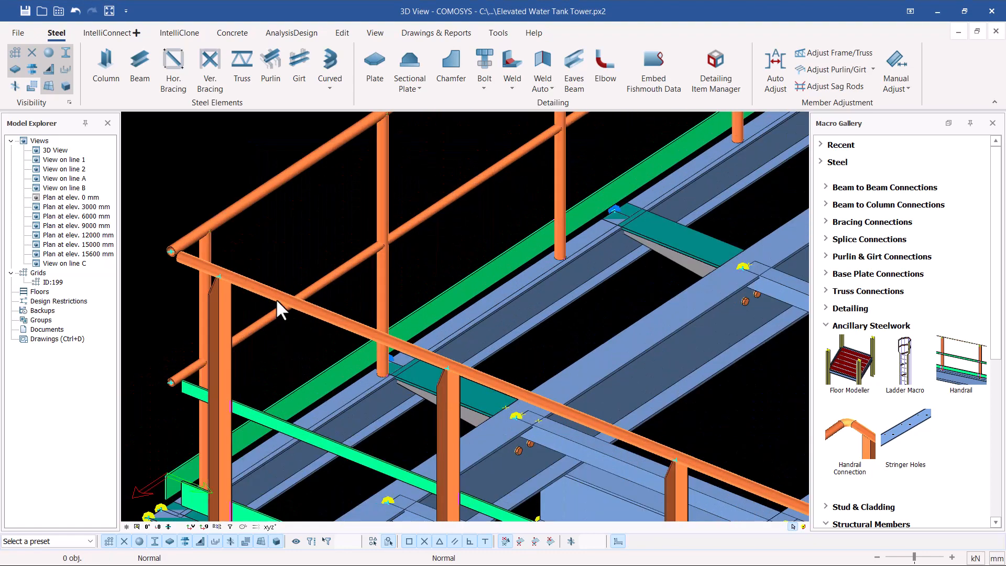
click(277, 306)
double_click(278, 291)
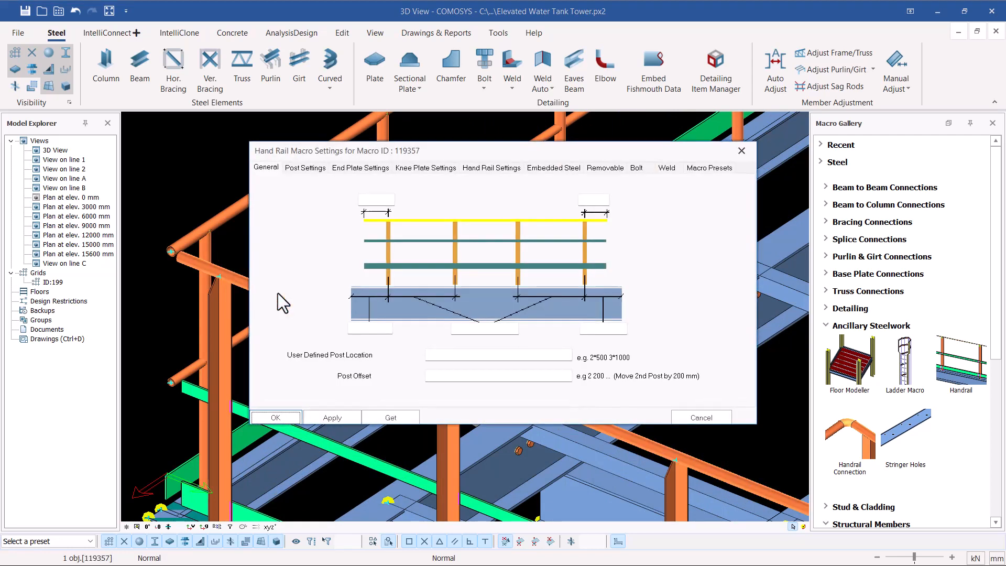
click(306, 170)
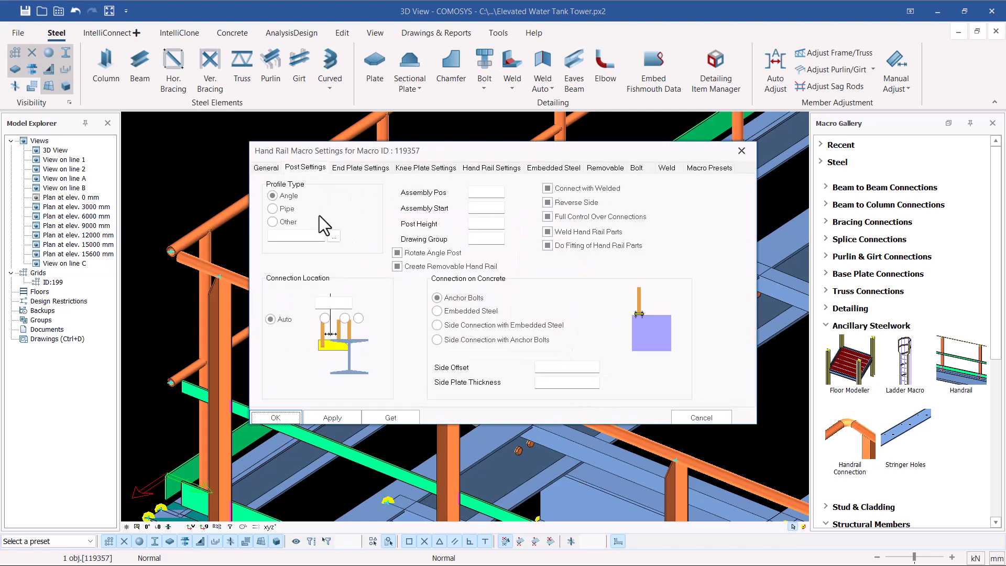
click(272, 209)
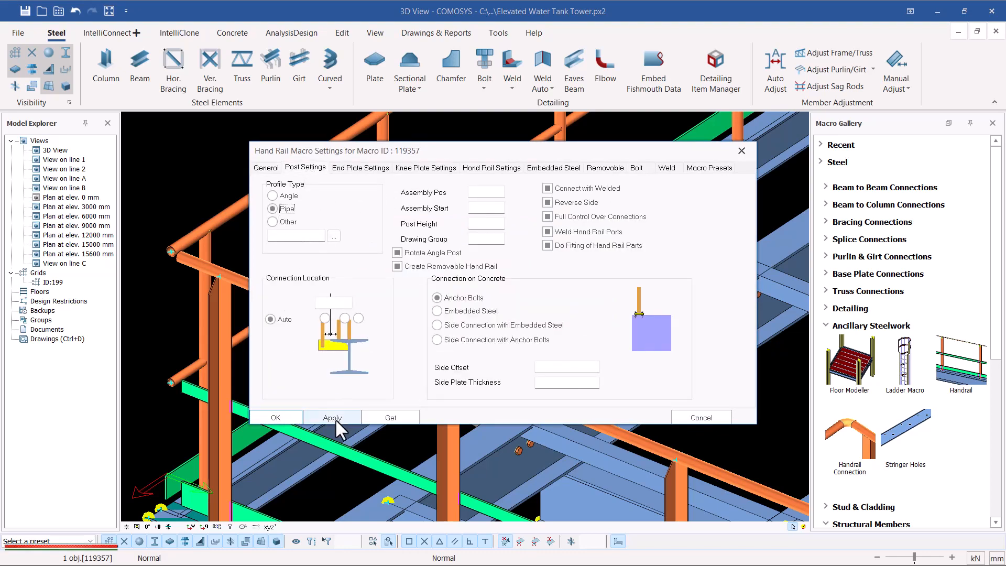
click(281, 415)
Apply the Pipe post profile to the remaining handrail, on the new edge beam parallel to the red axis.
scroll(265, 244, down, 5)
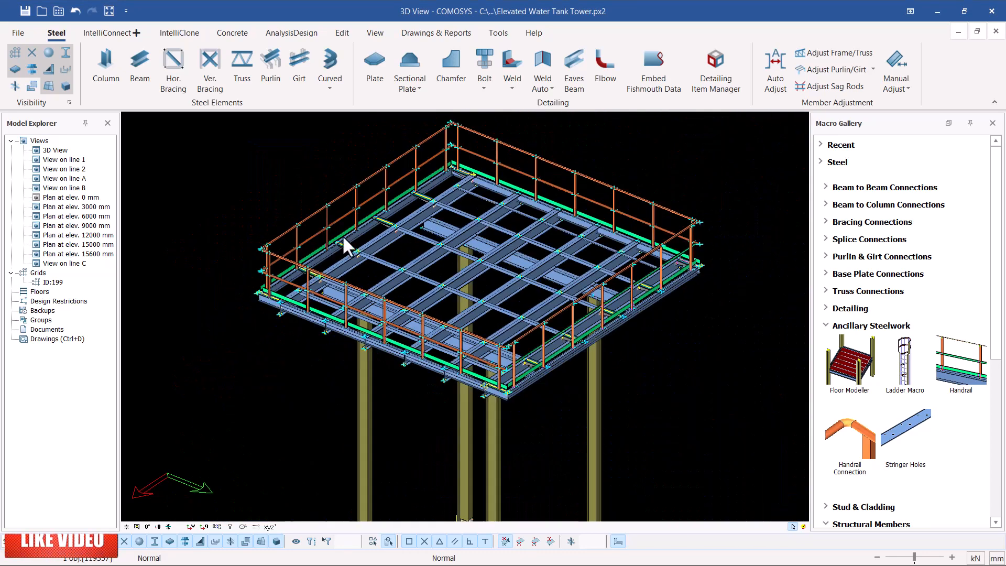
scroll(649, 272, up, 3)
scroll(651, 281, up, 3)
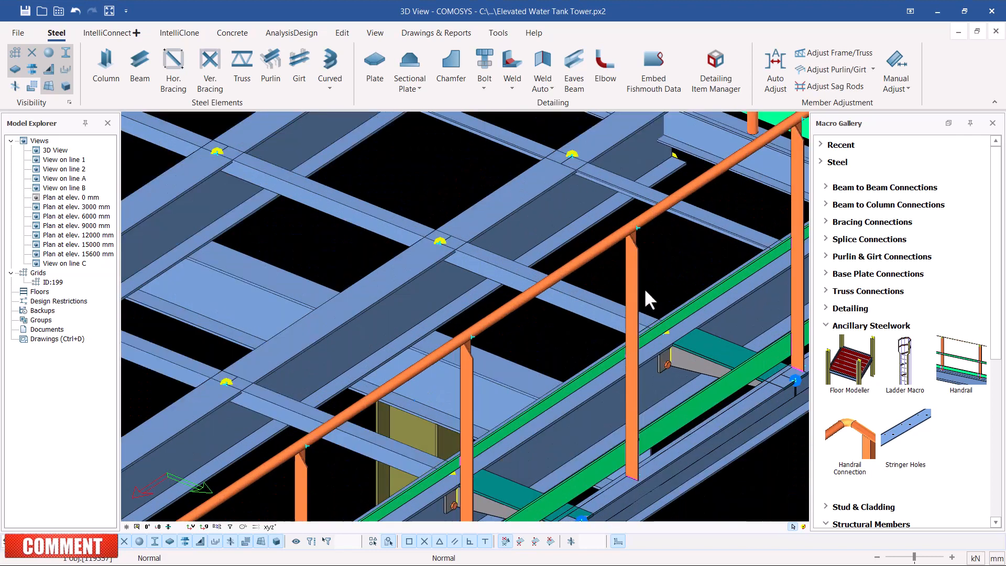
click(628, 267)
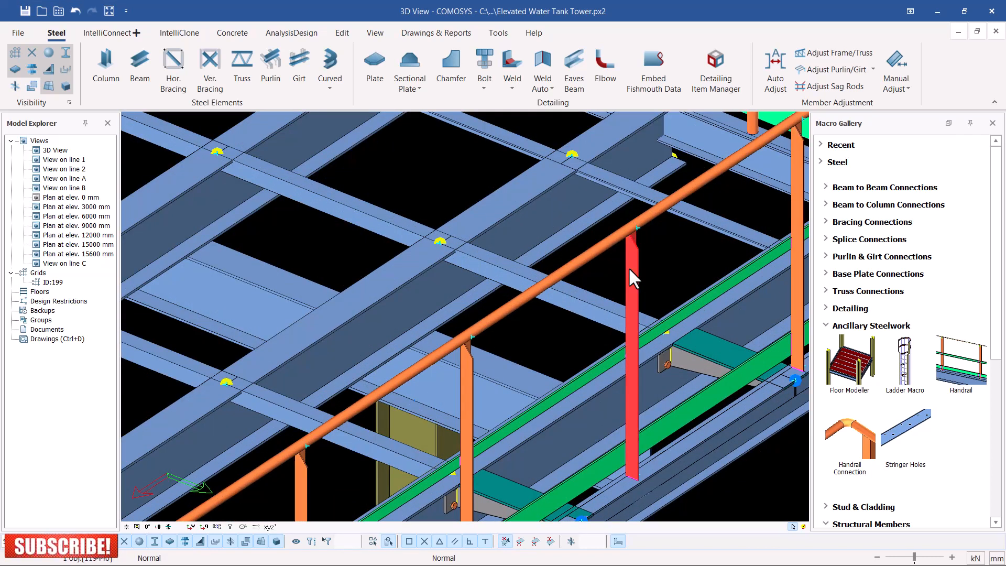
double_click(628, 267)
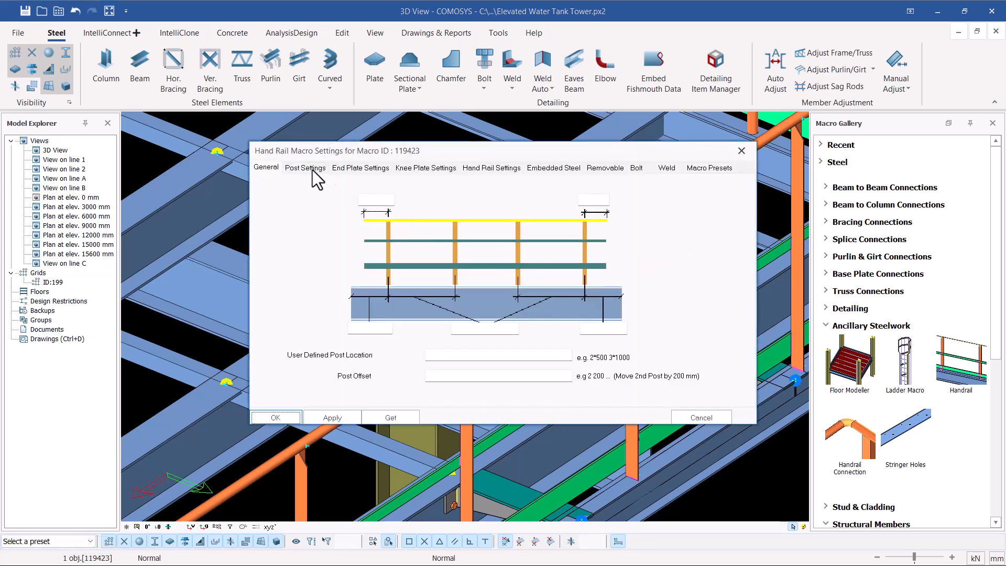
click(306, 168)
click(276, 212)
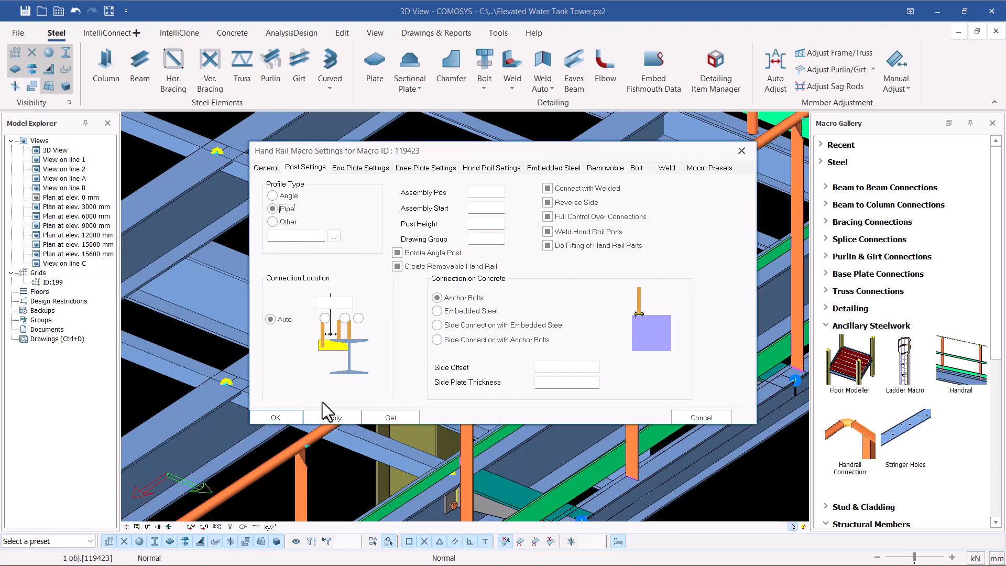
click(332, 418)
click(284, 417)
Examine the platform's handrail corners, checking how the top rails, mid rails and toe plates of neighbouring handrails meet.
scroll(395, 351, down, 5)
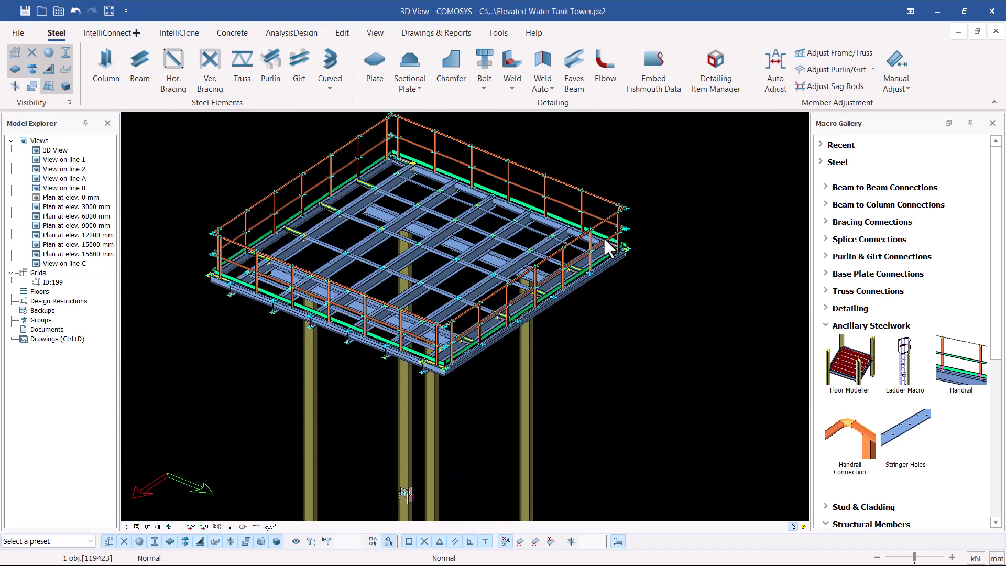
middle_drag(551, 262, 516, 259)
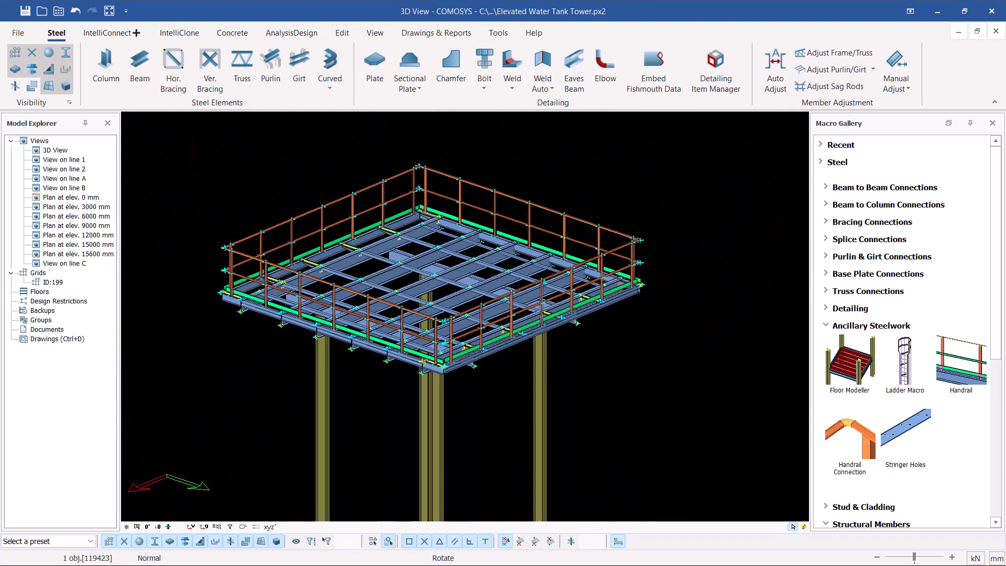
scroll(634, 259, up, 6)
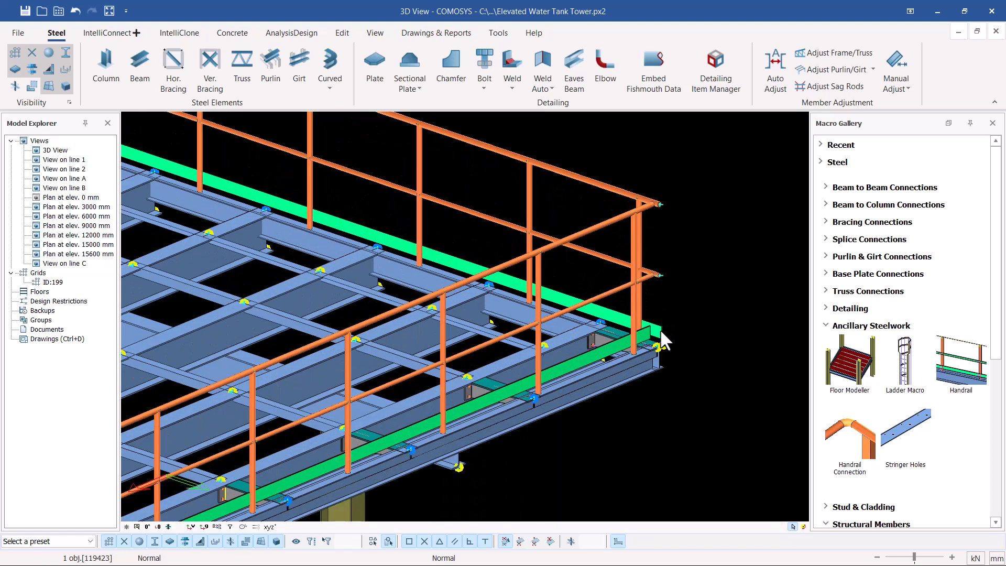
scroll(665, 356, up, 3)
middle_drag(669, 362, 581, 440)
scroll(581, 440, down, 10)
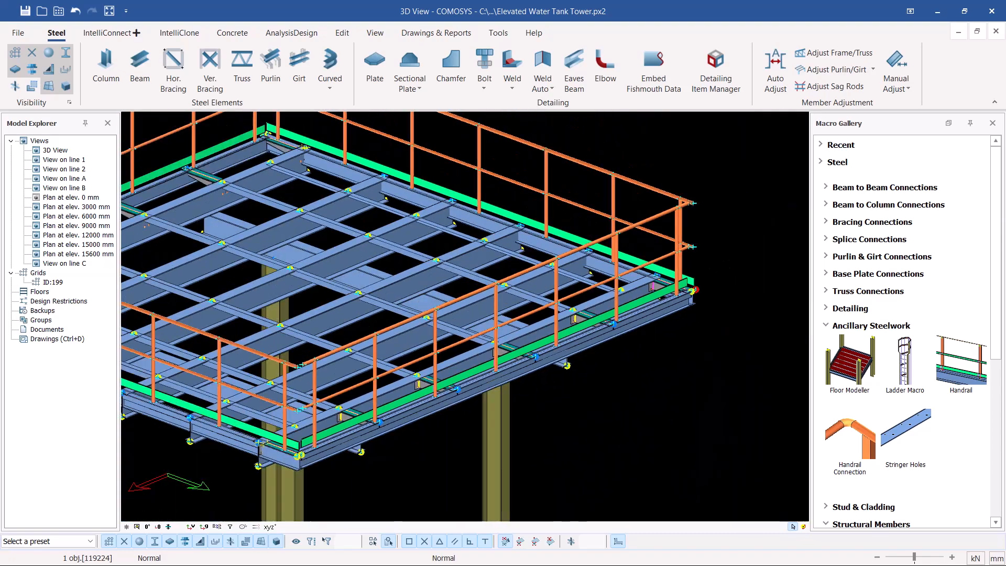
scroll(691, 212, up, 6)
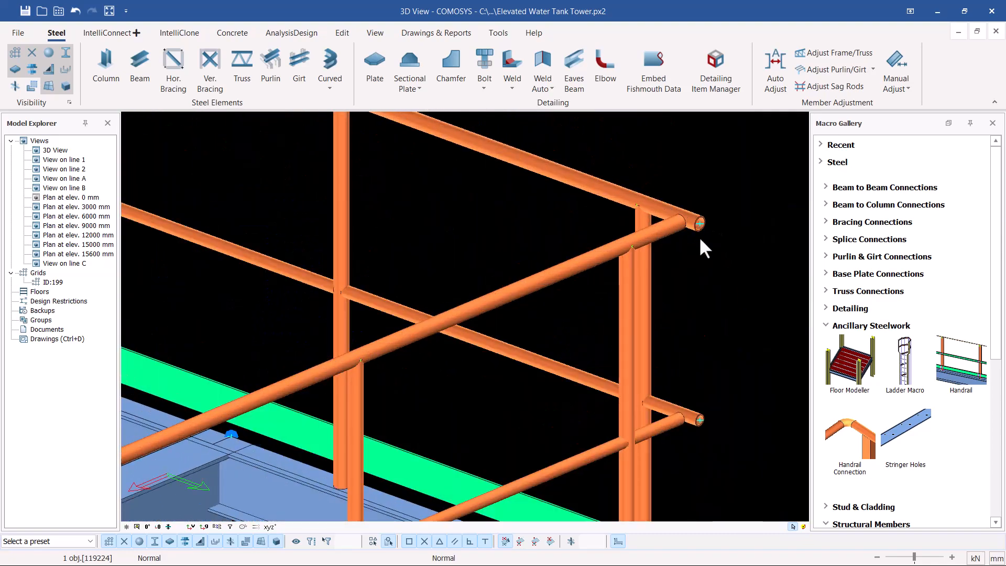
scroll(700, 239, down, 6)
scroll(394, 175, up, 3)
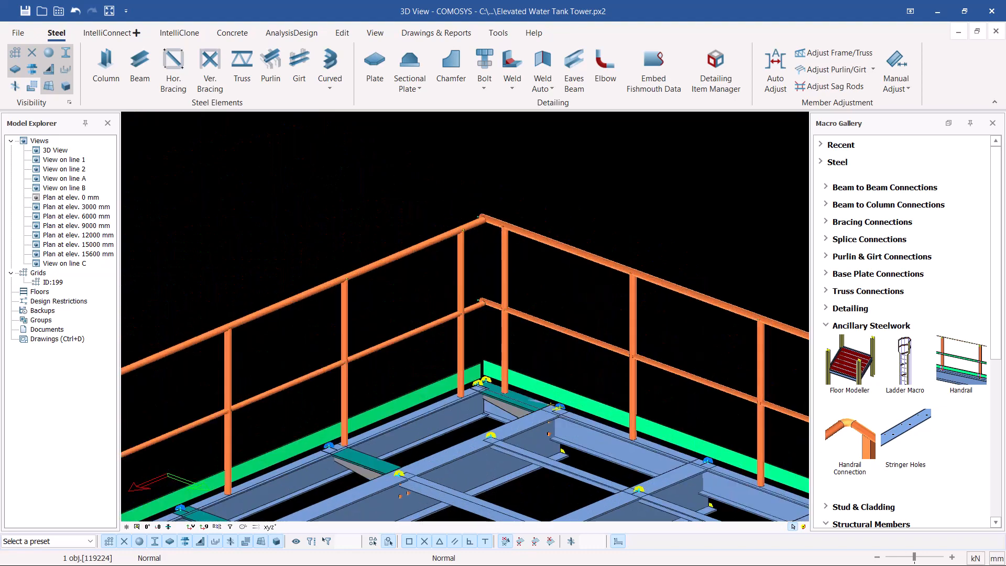
scroll(454, 257, down, 5)
scroll(298, 306, up, 2)
scroll(281, 281, down, 6)
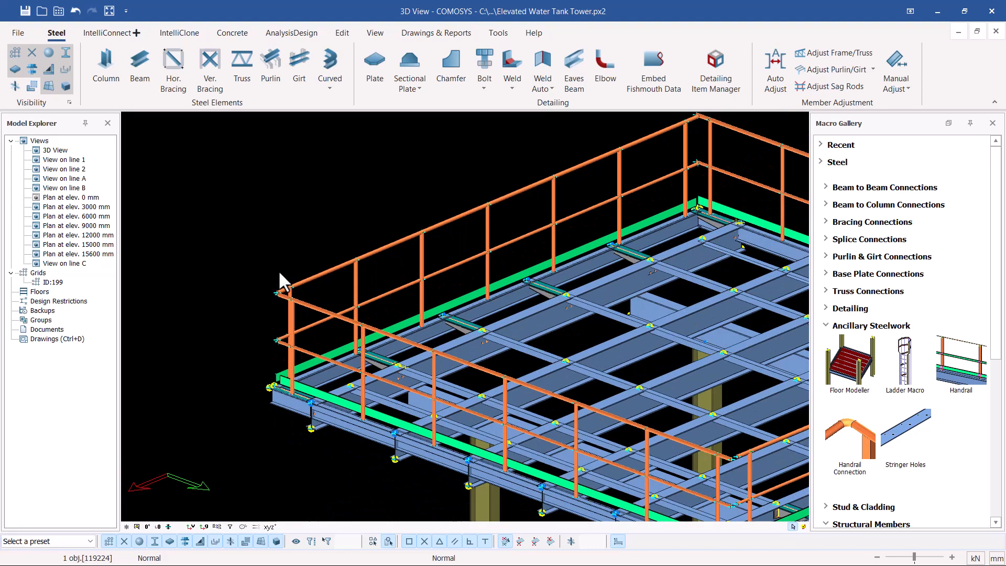
Inspect the tower's supporting columns down to their bases on the ground grid.
scroll(529, 322, down, 4)
scroll(482, 364, up, 5)
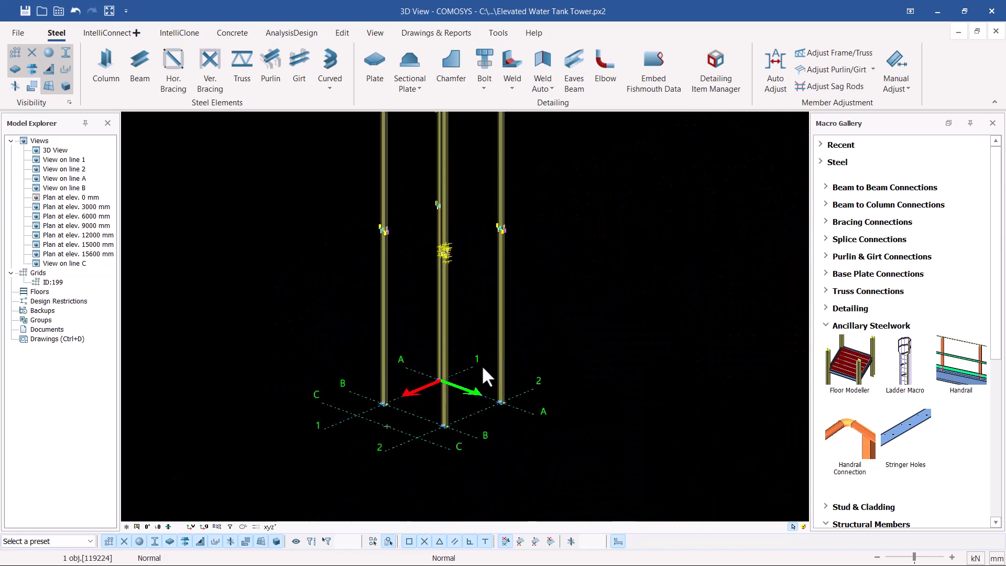
scroll(387, 422, up, 2)
scroll(410, 431, down, 3)
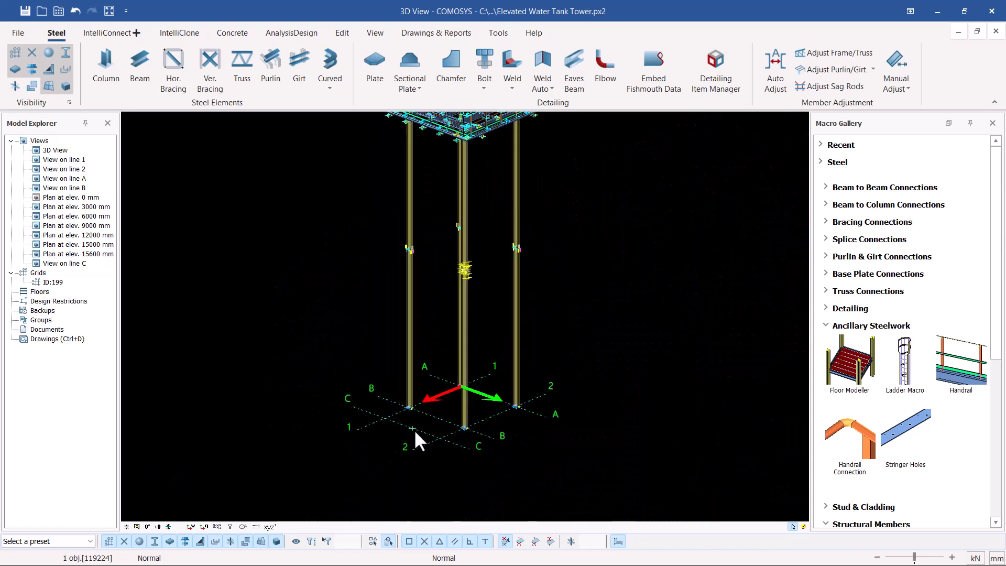
scroll(415, 390, down, 3)
Review the top platform with its perimeter handrails, from close range on the front edge out to all four sides.
scroll(411, 210, up, 5)
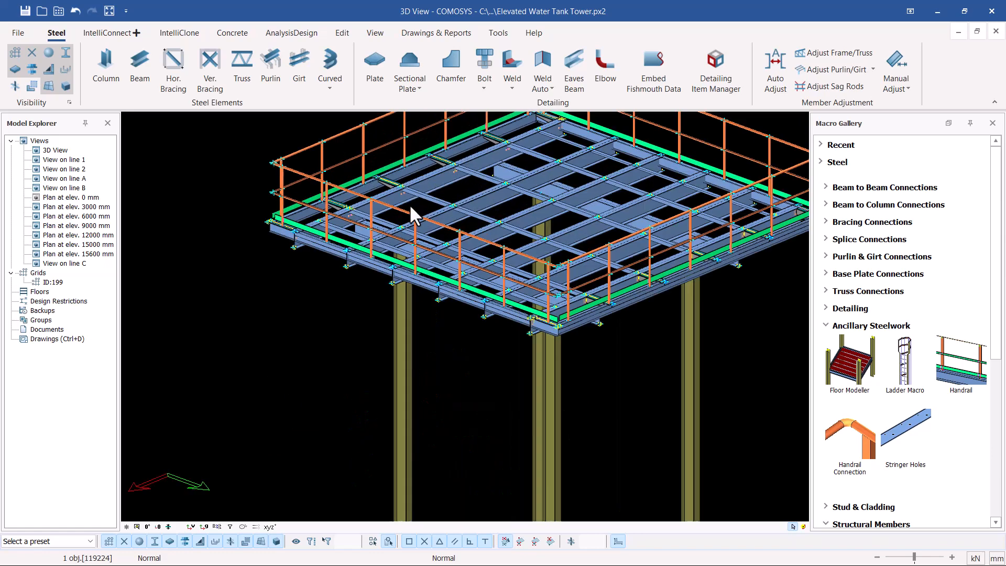
scroll(411, 211, up, 3)
scroll(420, 249, down, 5)
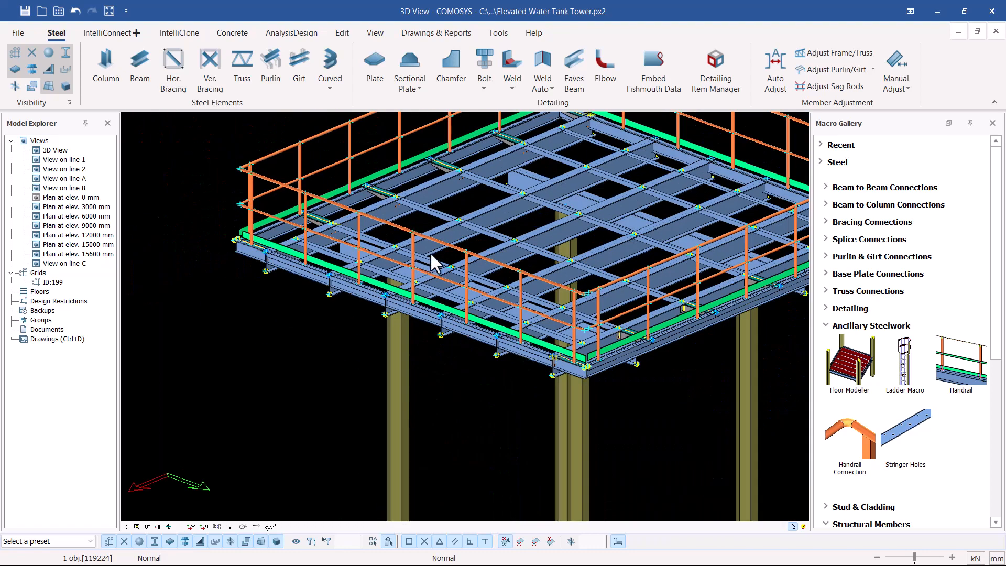
scroll(404, 247, up, 3)
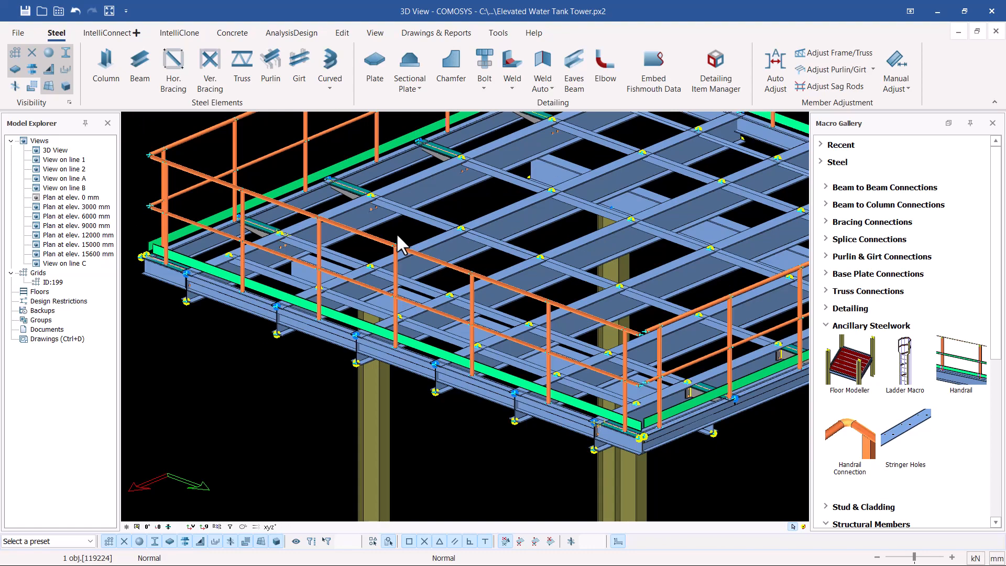
scroll(404, 285, down, 3)
scroll(443, 257, up, 3)
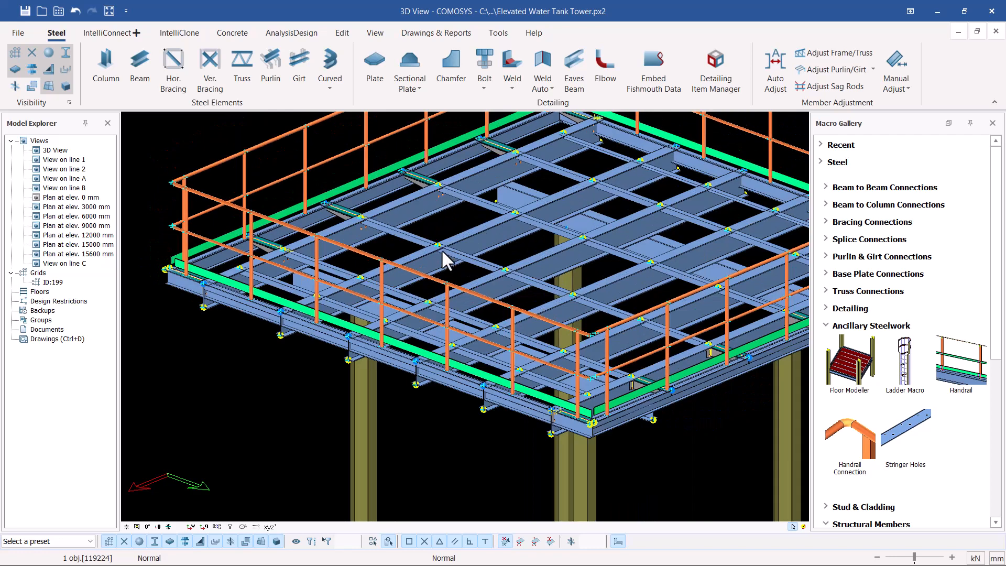
scroll(350, 324, down, 3)
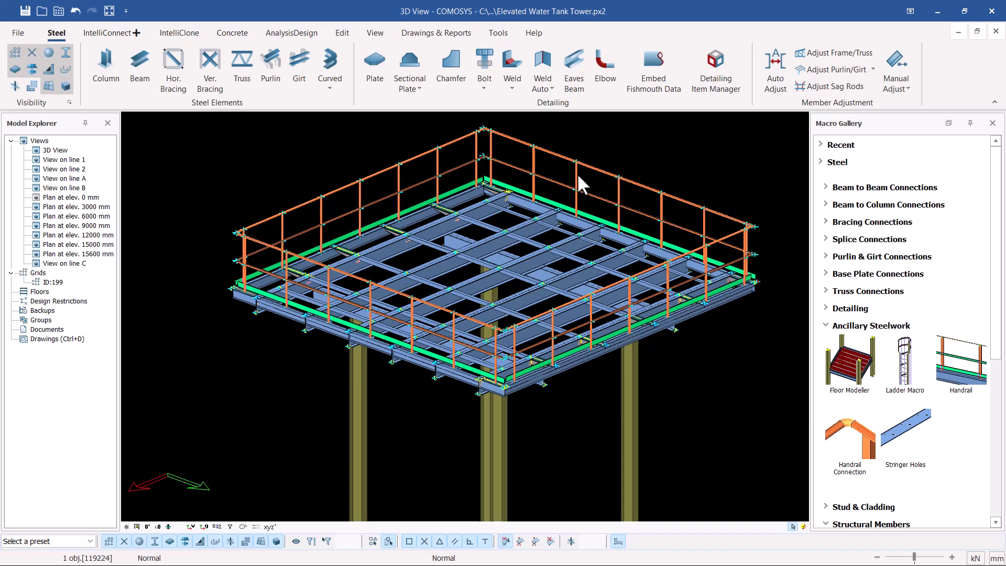
scroll(571, 168, up, 1)
scroll(492, 232, down, 1)
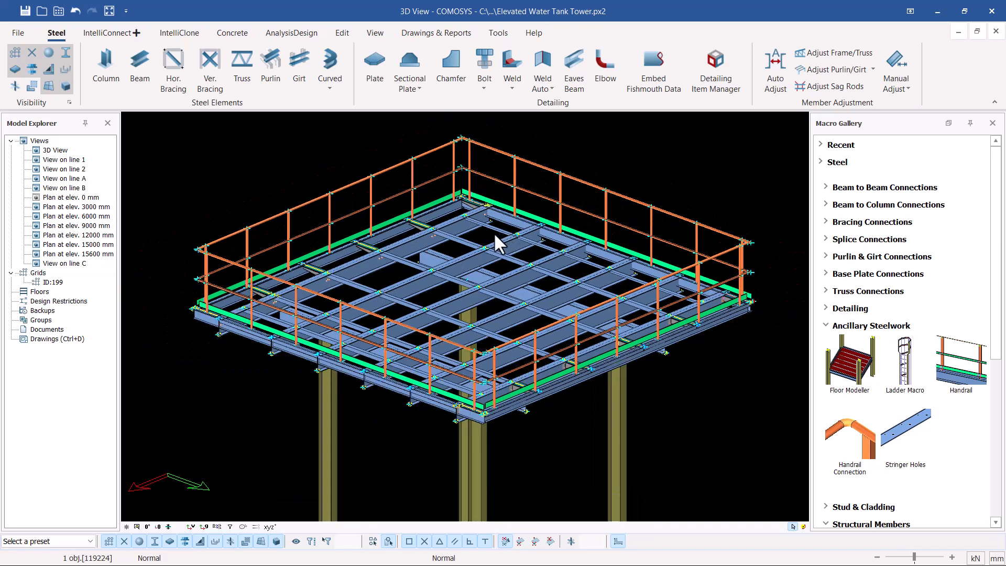